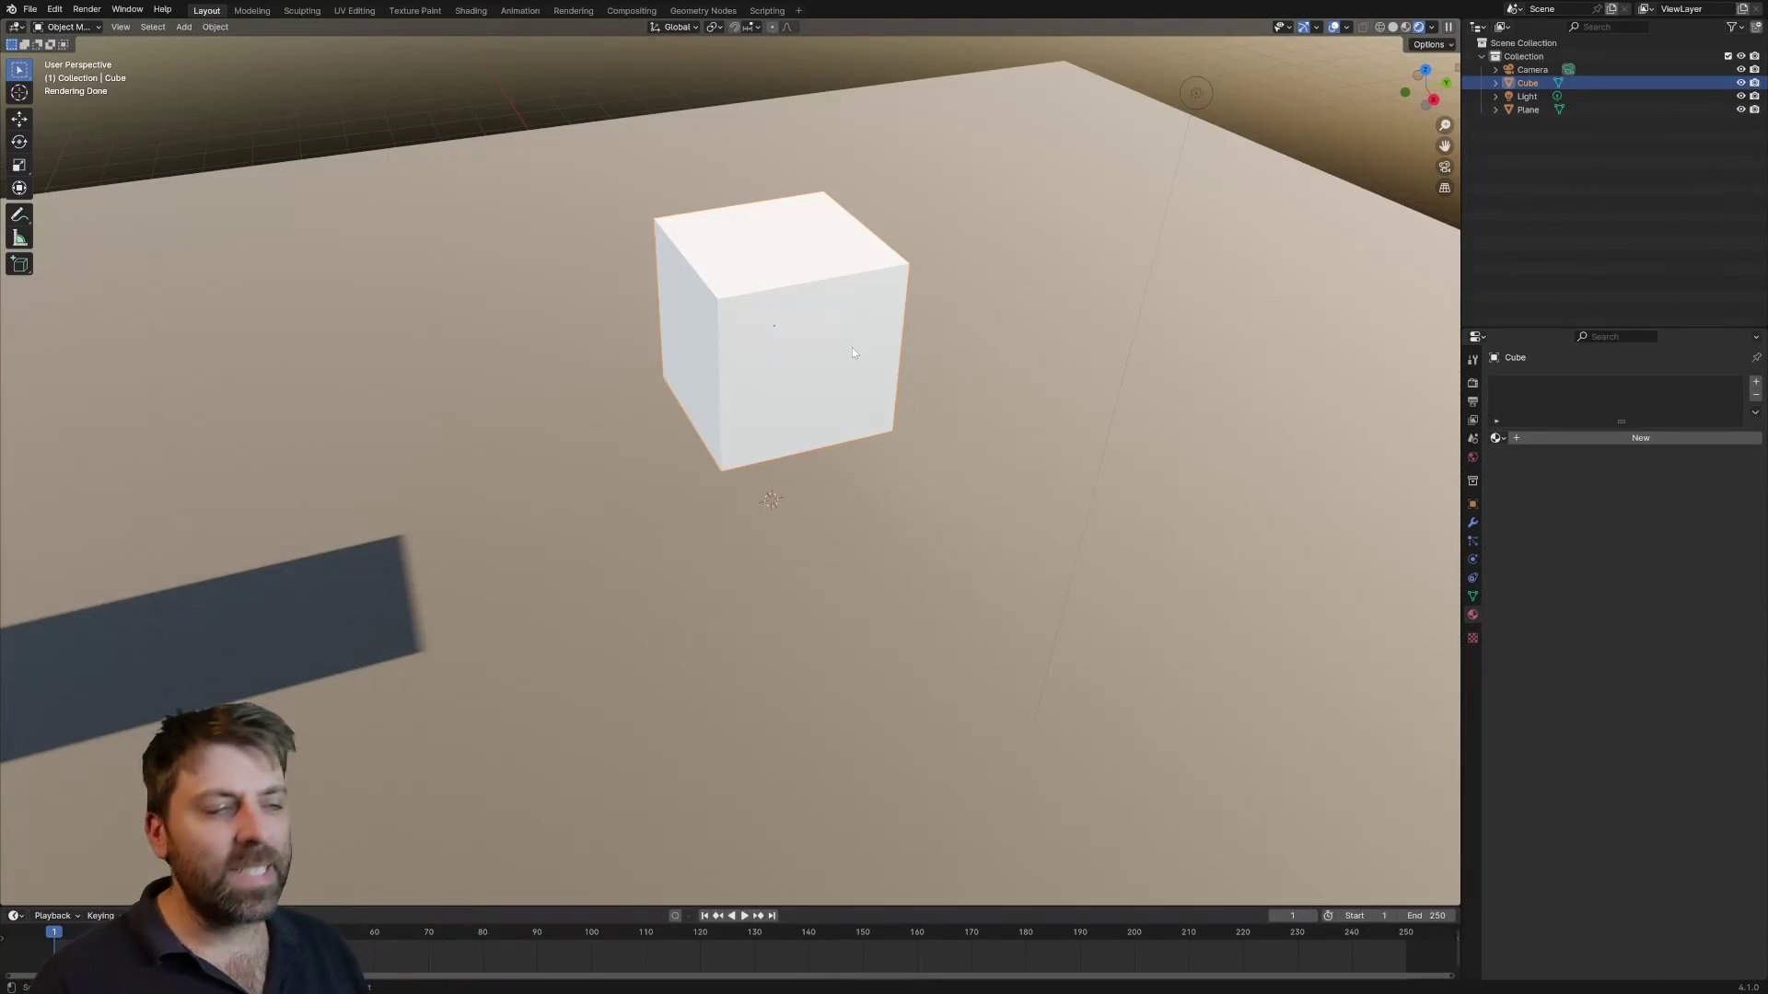
# Subdivide the cube's mesh twice in Edit Mode for a finer grid
pyautogui.press('Tab')
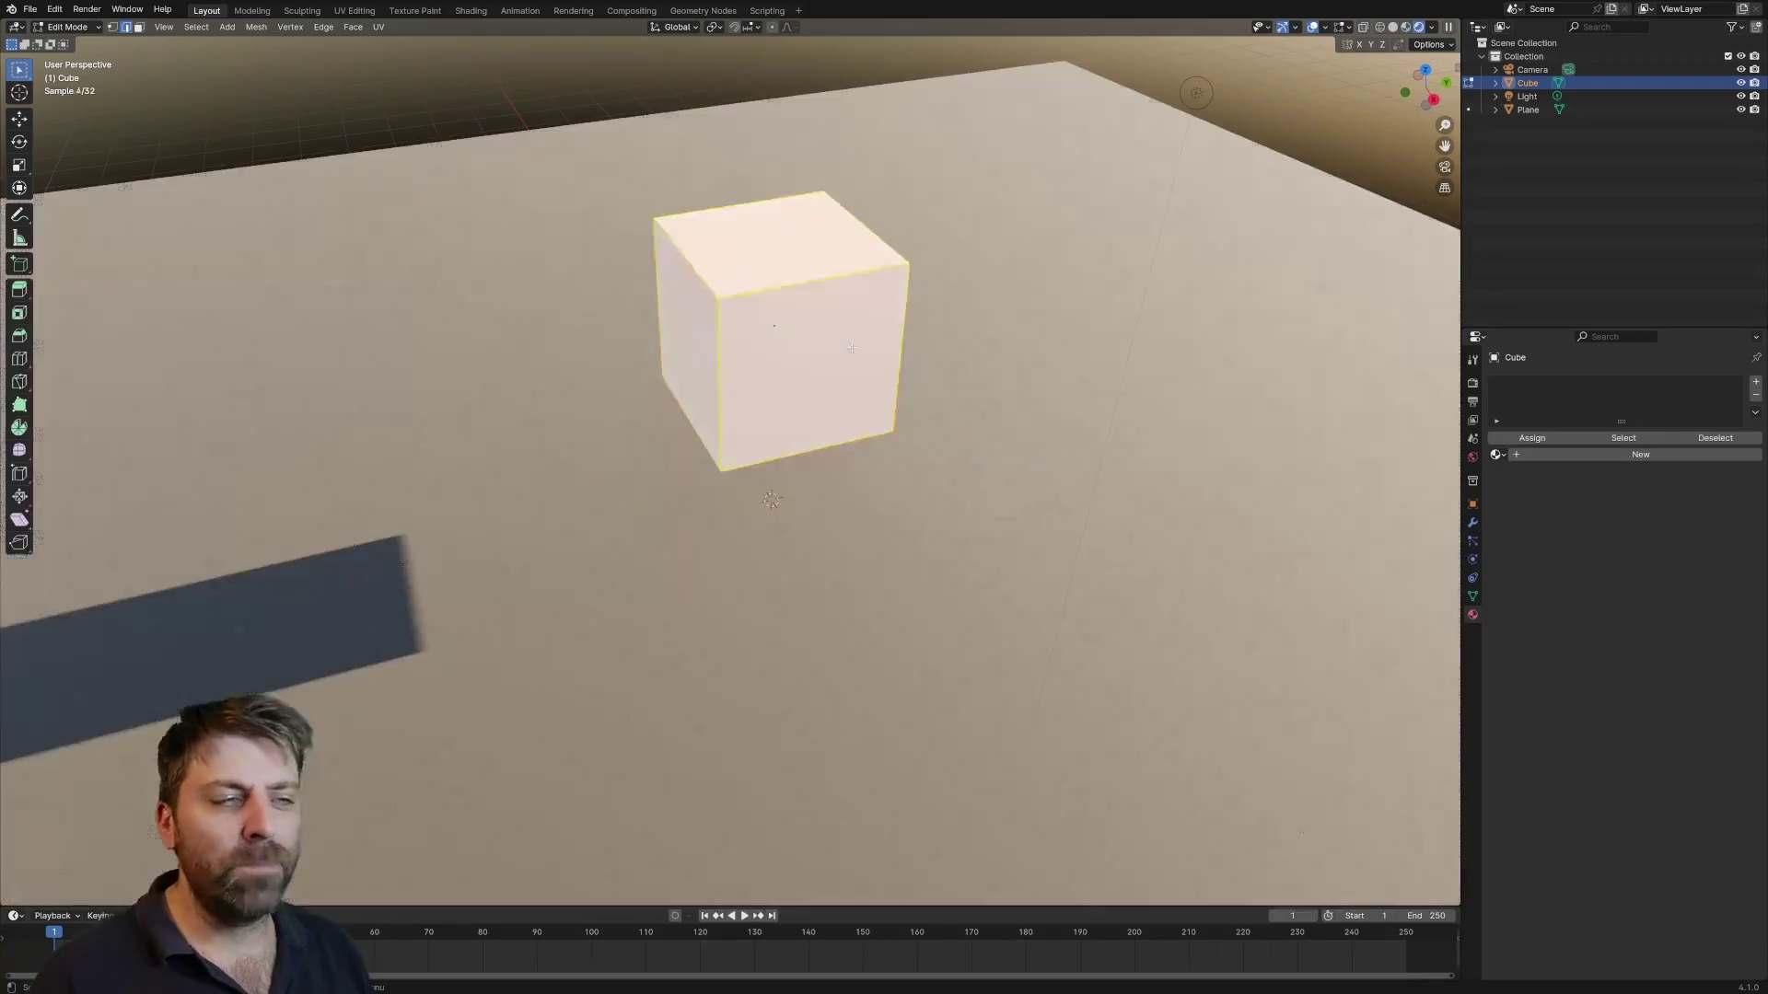
pyautogui.hotkey('ctrl', 'e')
pyautogui.click(850, 366)
pyautogui.hotkey('ctrl', 'e')
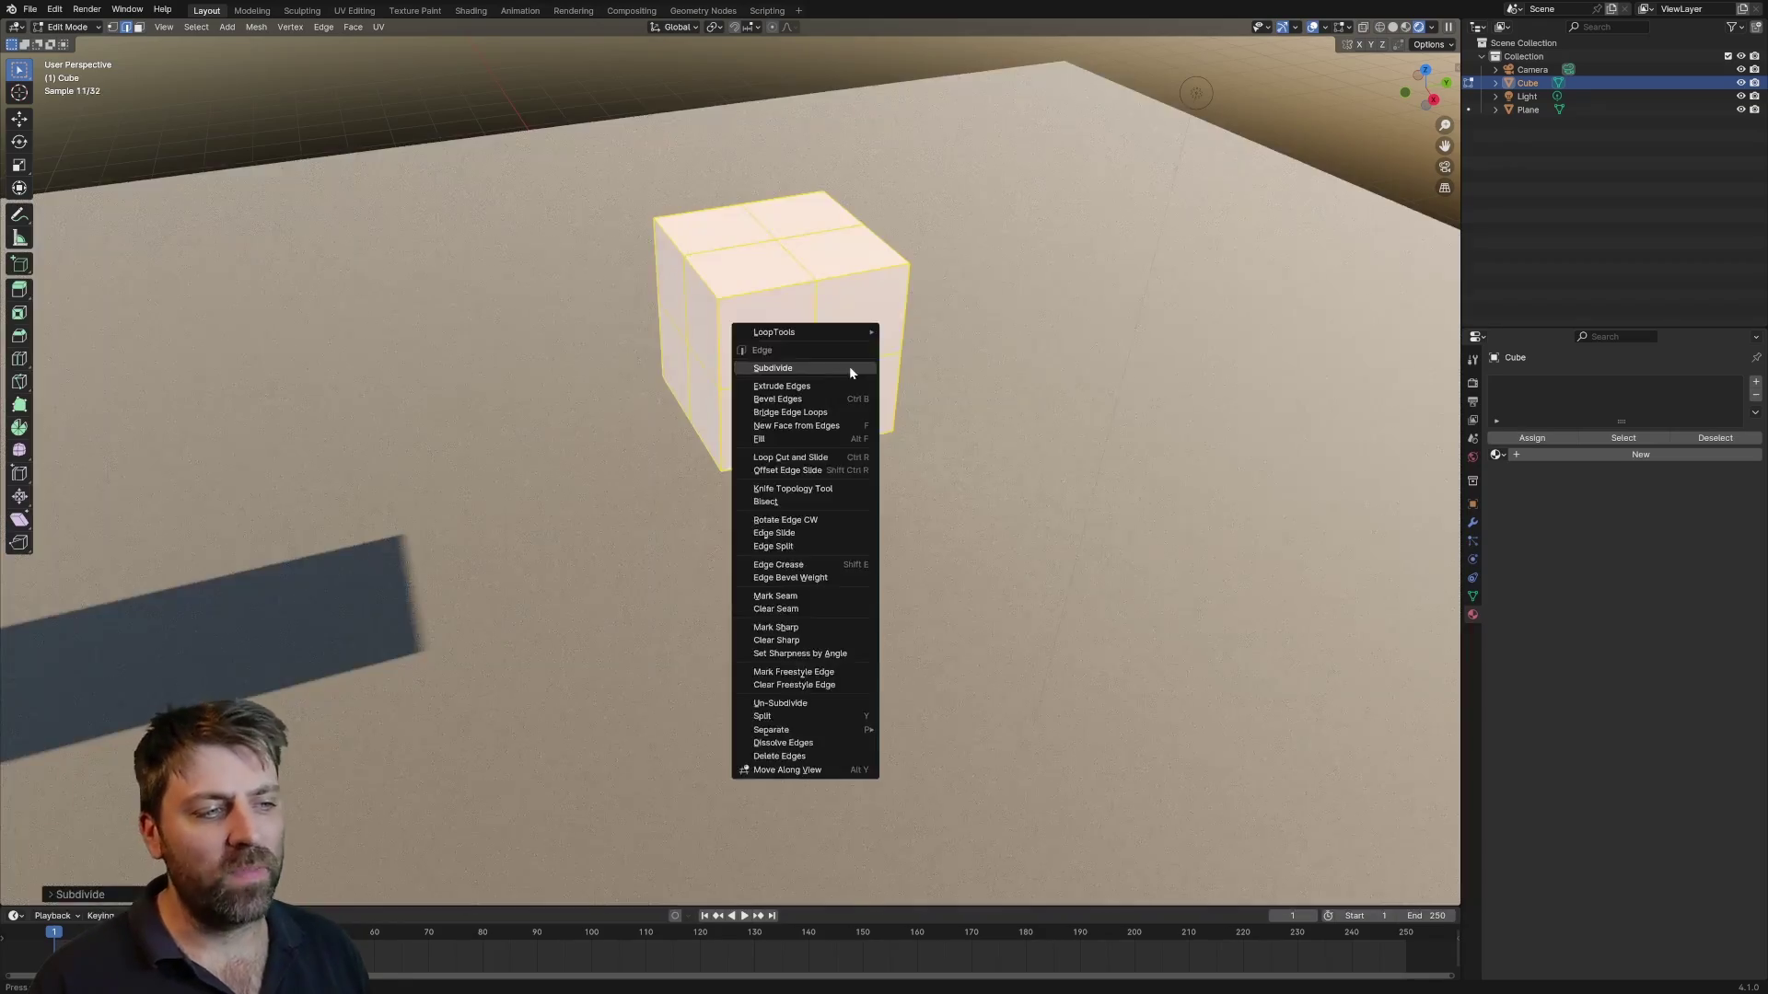
pyautogui.click(849, 366)
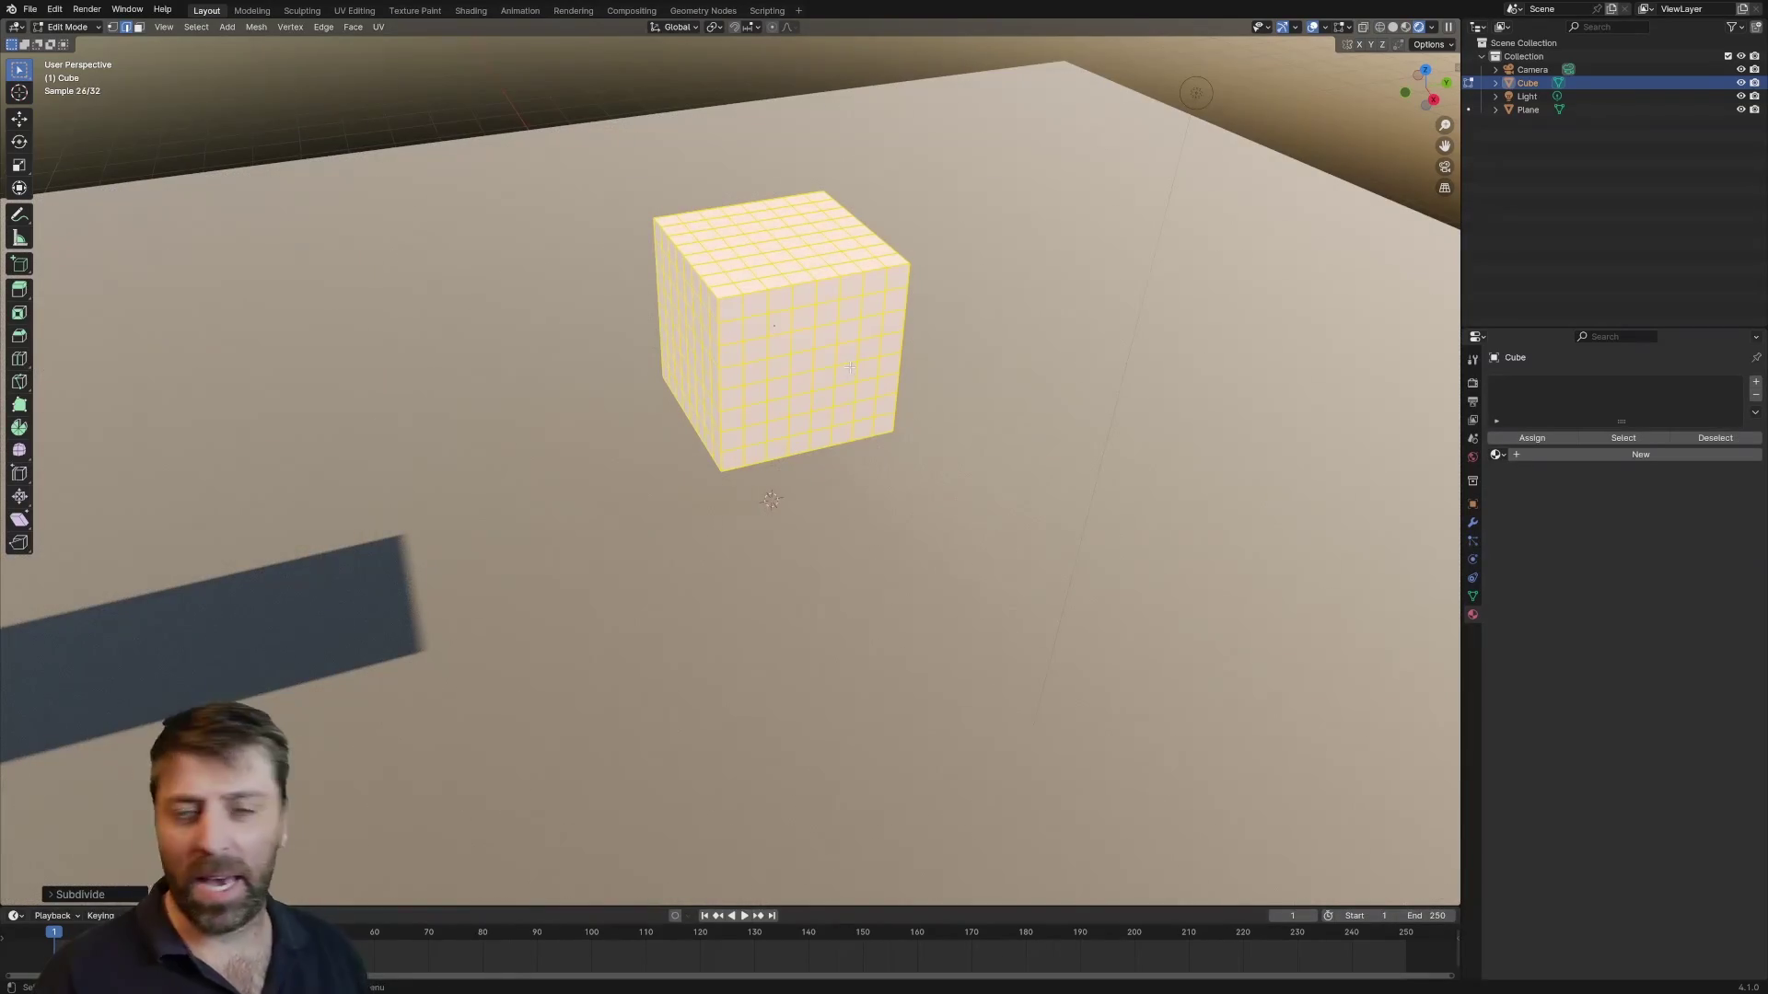
# Back in Object Mode, run Cell Fracture on the cube with default settings
pyautogui.press('Tab')
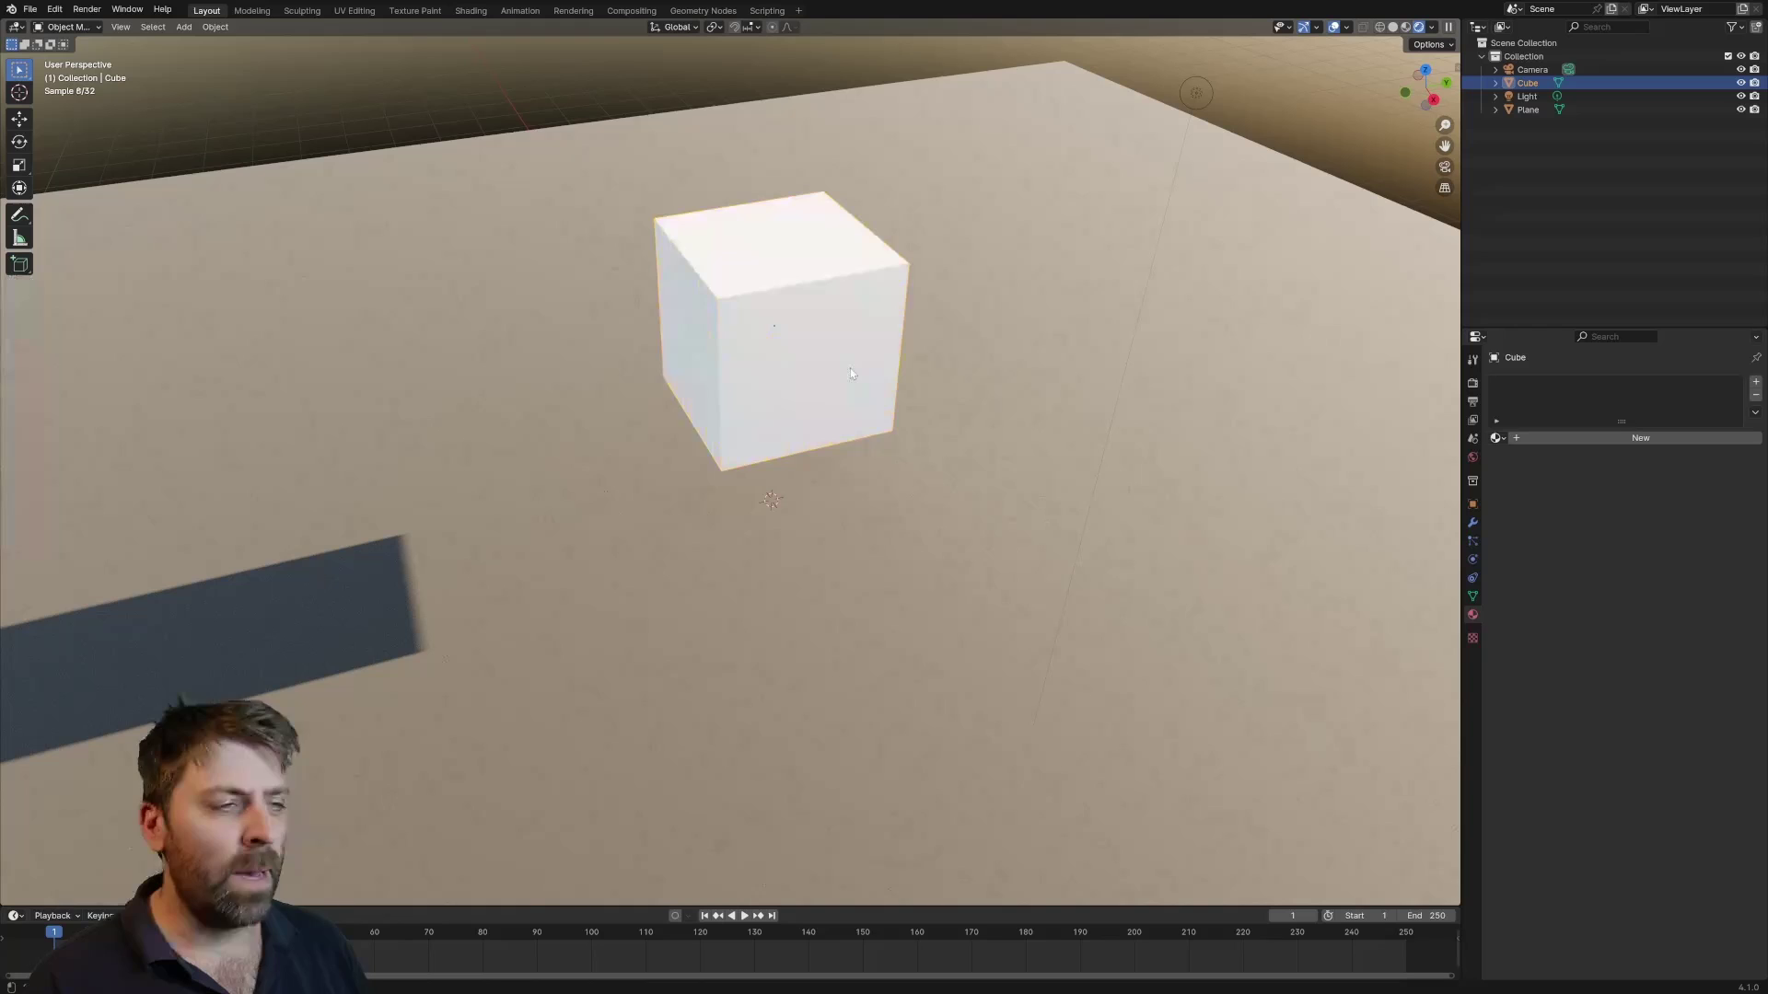
pyautogui.press('F3')
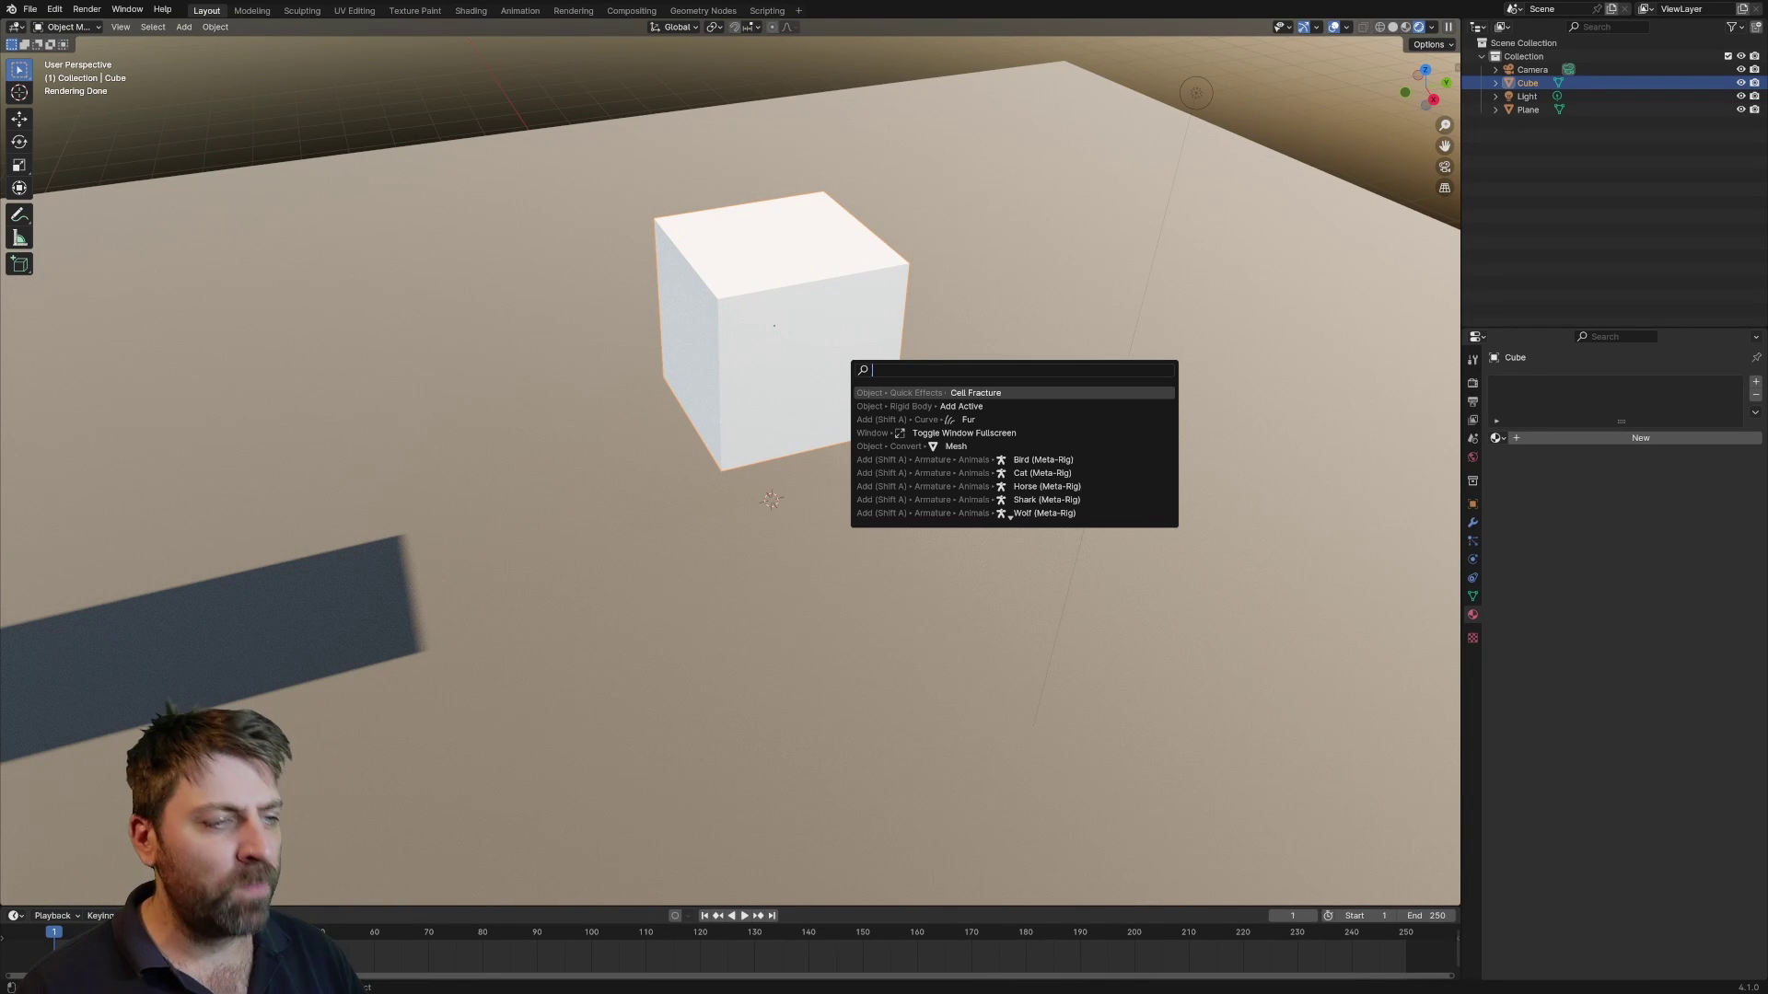
pyautogui.write('cell')
pyautogui.press('Return')
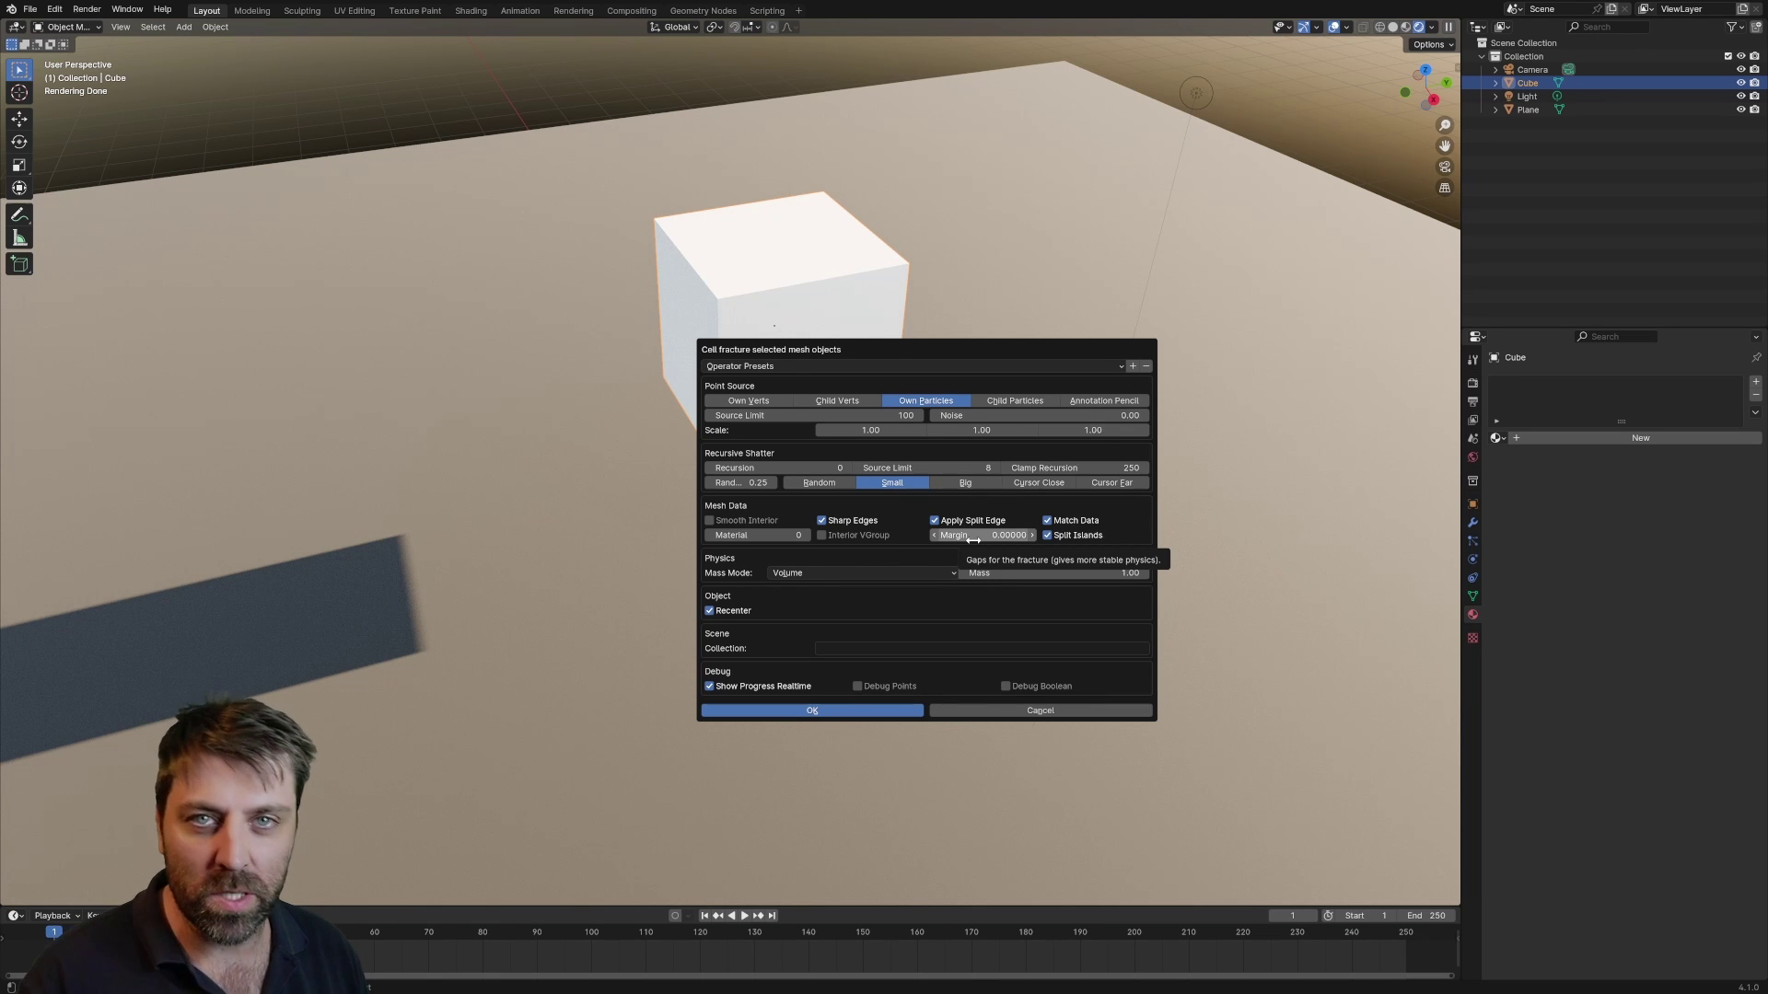
pyautogui.click(829, 711)
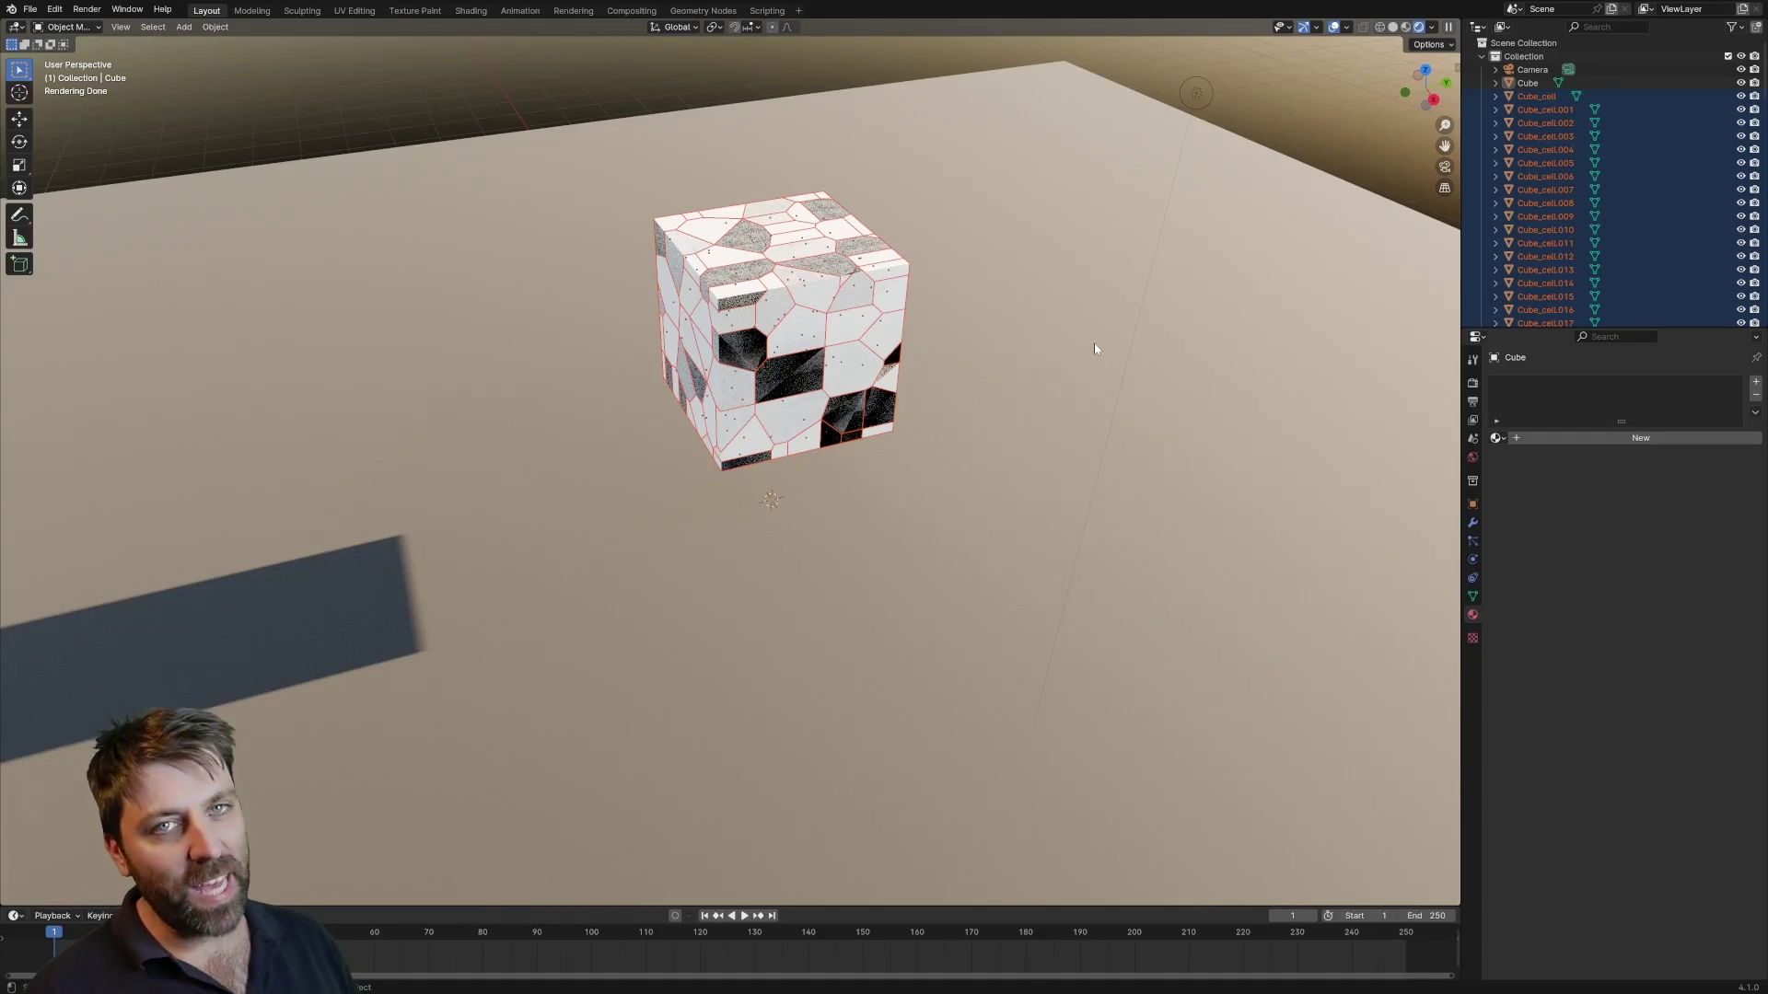
# Delete the original intact cube
pyautogui.moveTo(1095, 343); pyautogui.dragTo(1105, 310, button='middle')
pyautogui.click(718, 209)
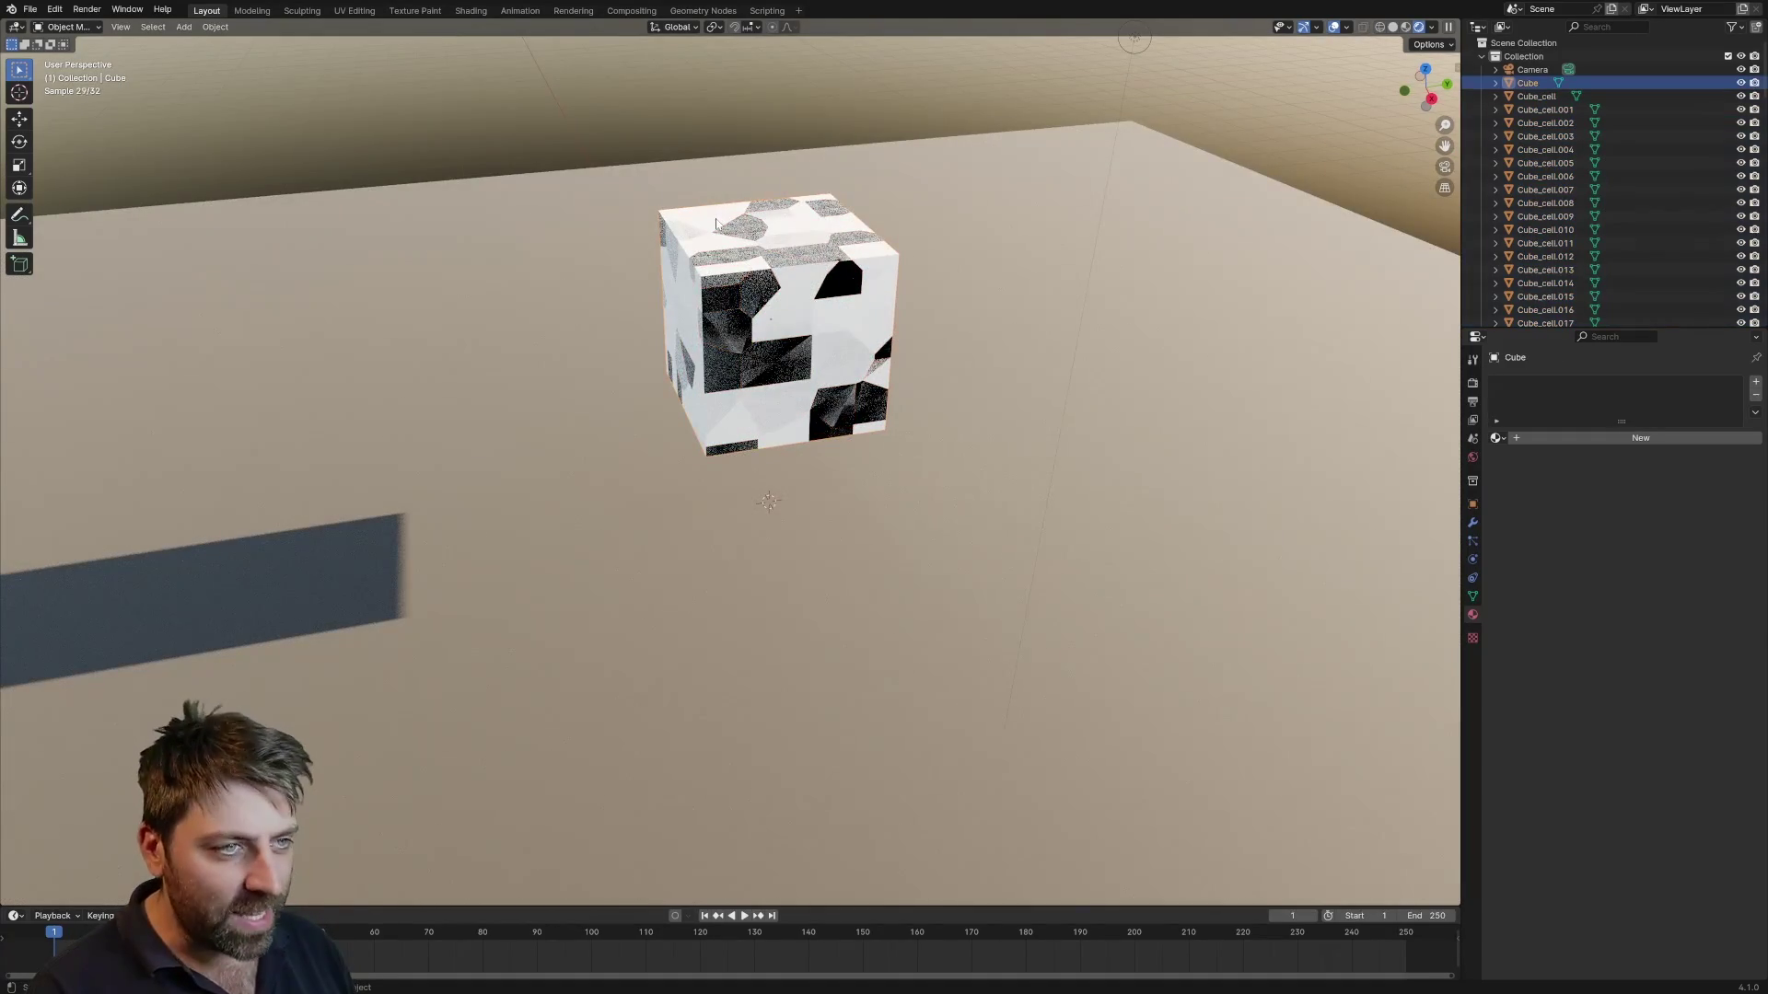
pyautogui.press('Delete')
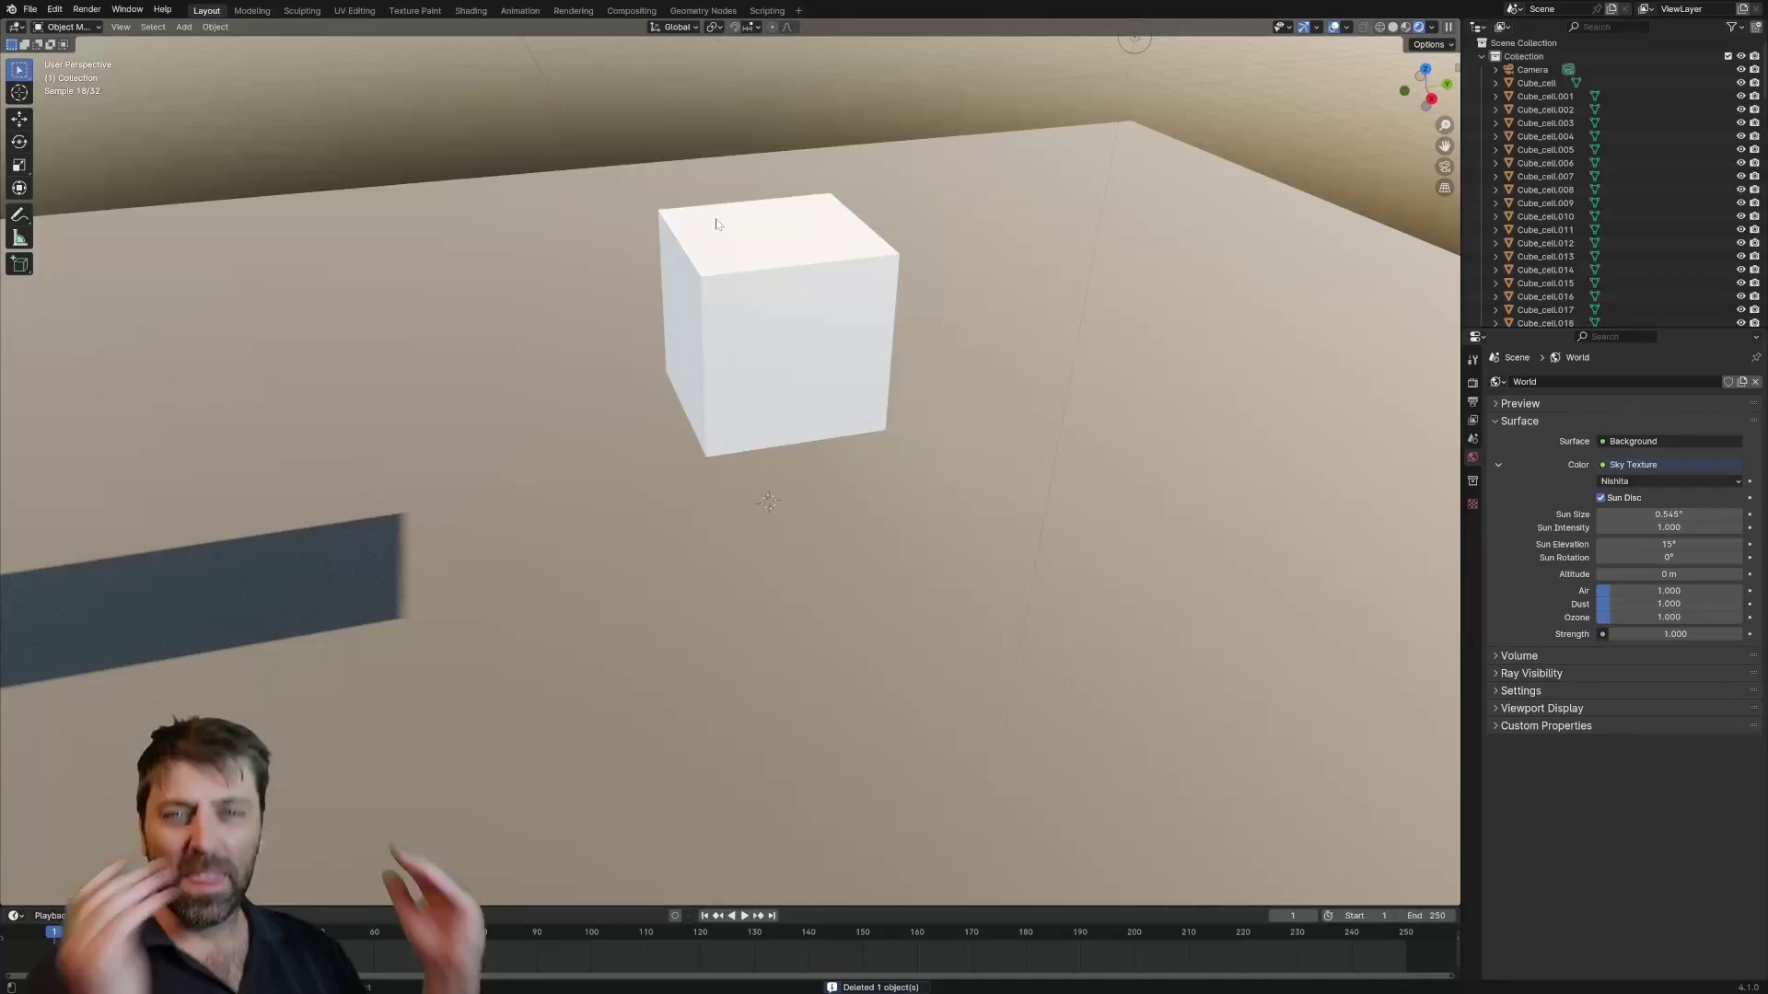
# Select all the fractured cell pieces
pyautogui.moveTo(719, 225); pyautogui.dragTo(723, 285, button='middle')
pyautogui.click(724, 285)
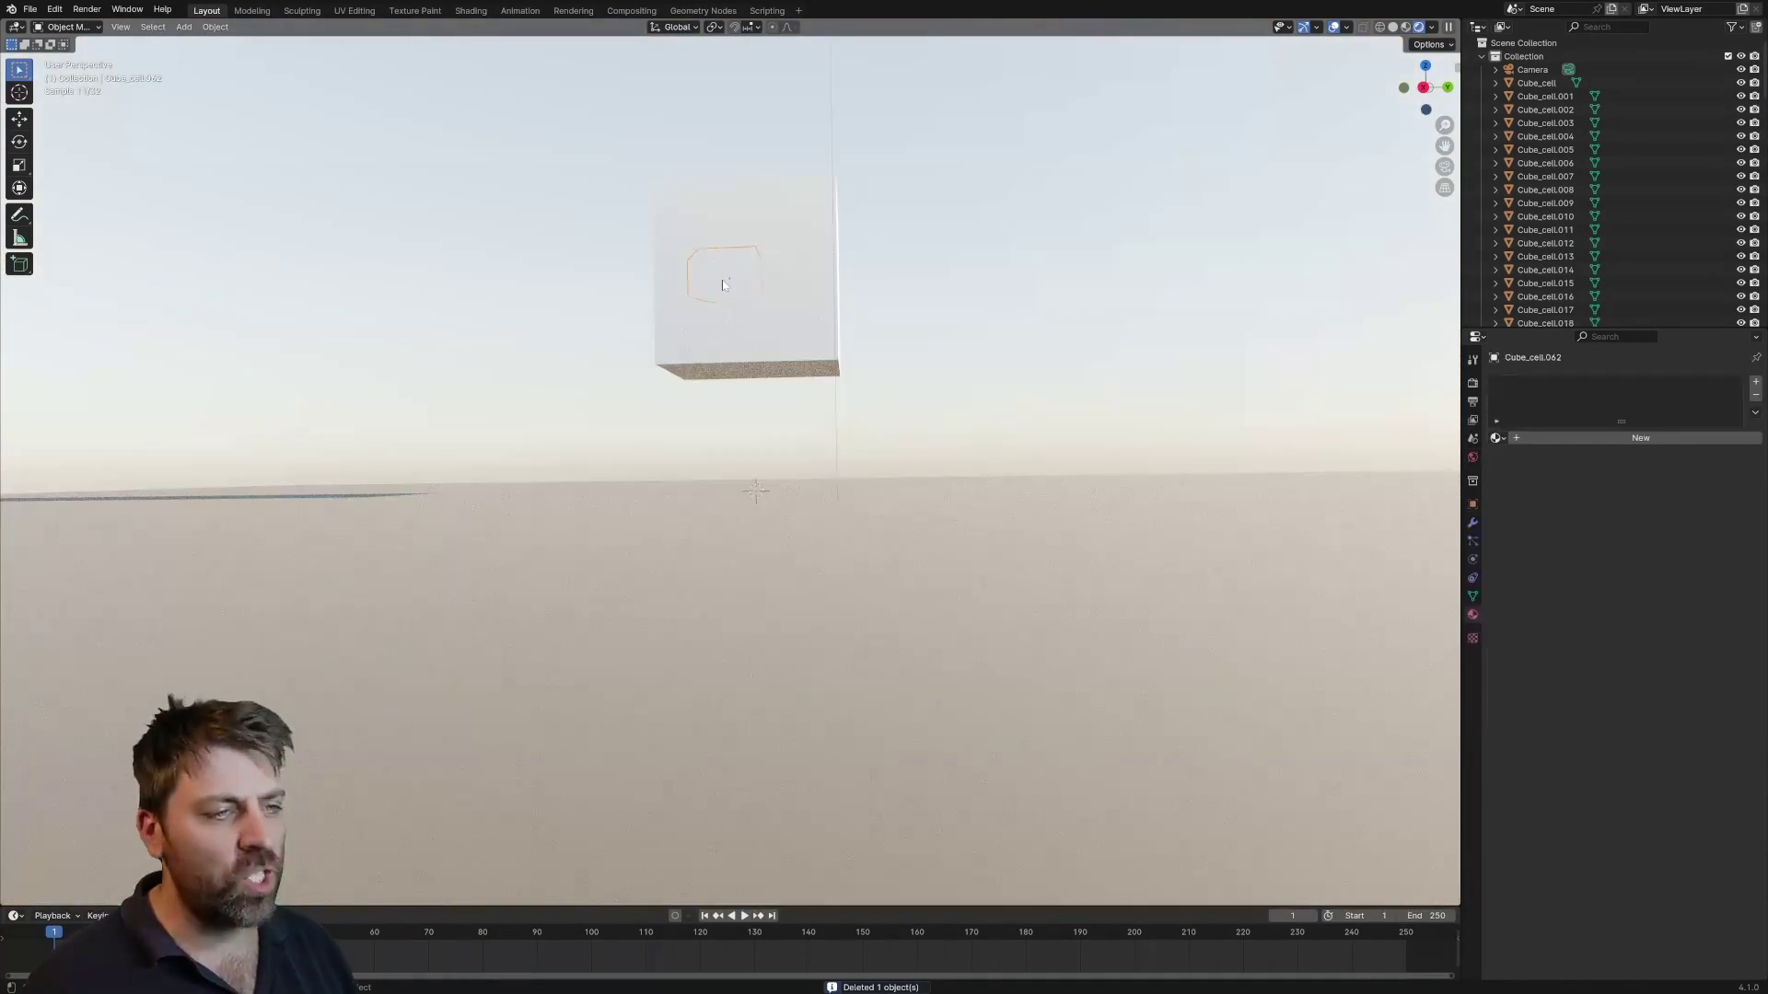
pyautogui.press('a')
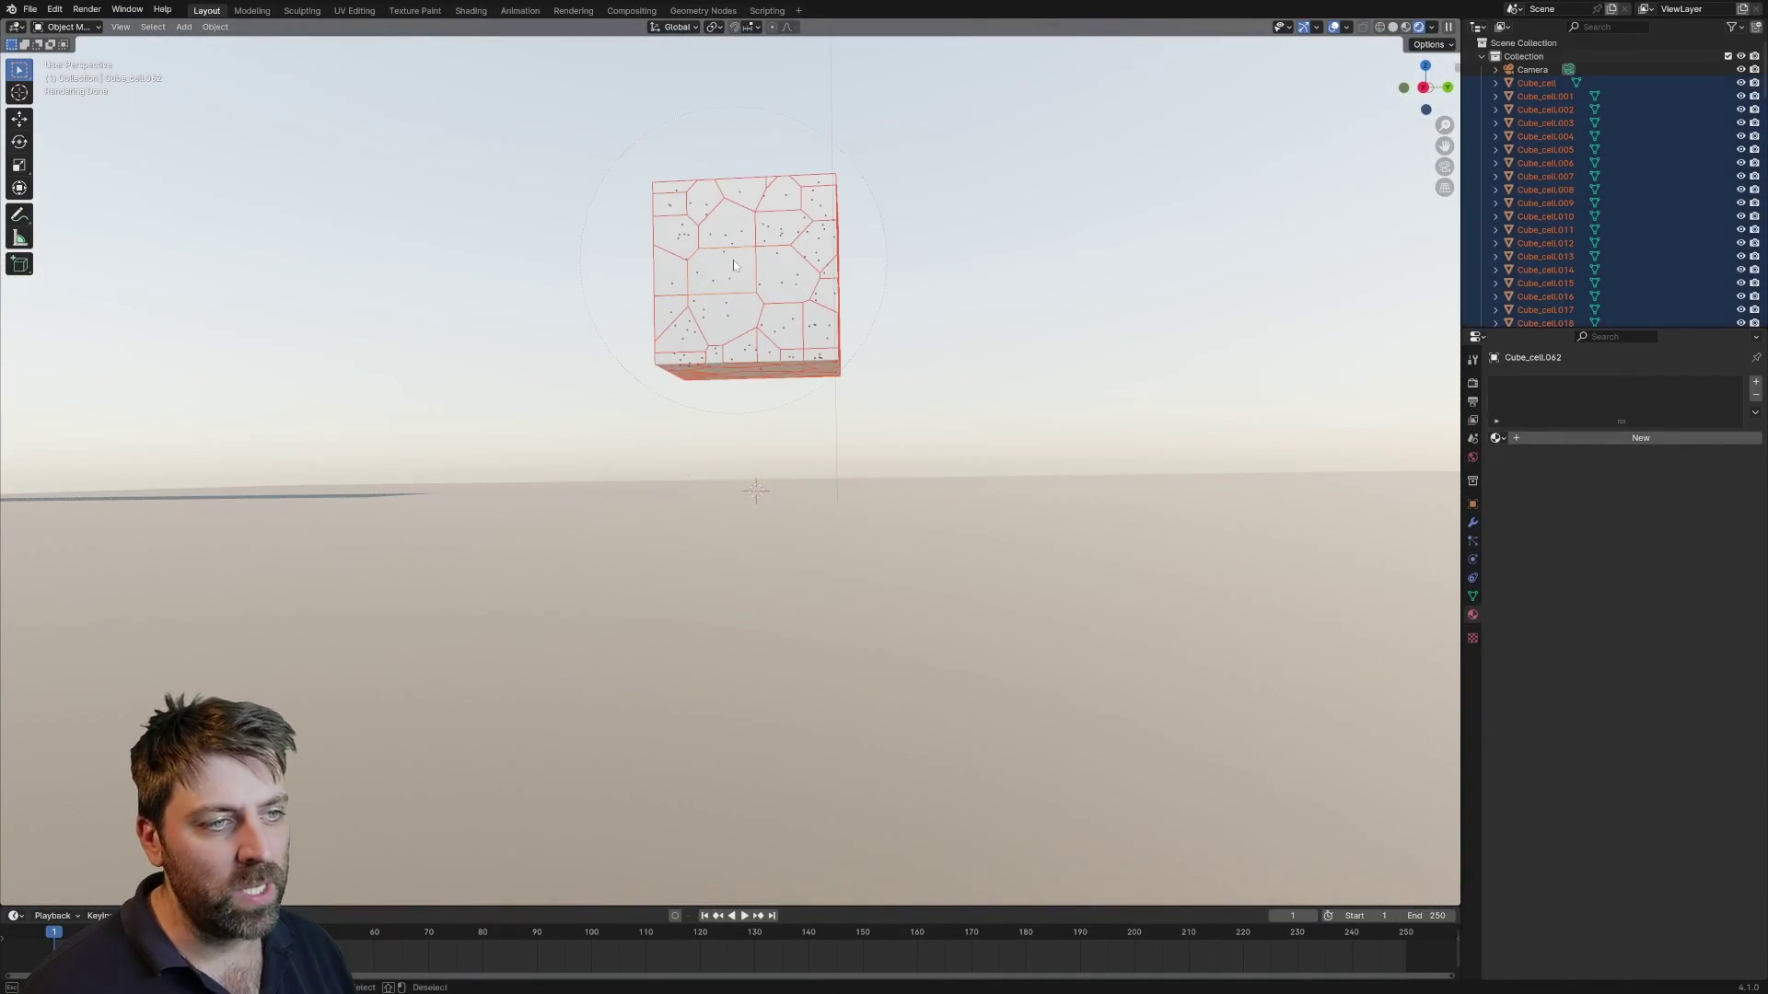
pyautogui.moveTo(734, 261); pyautogui.dragTo(803, 318, button='middle')
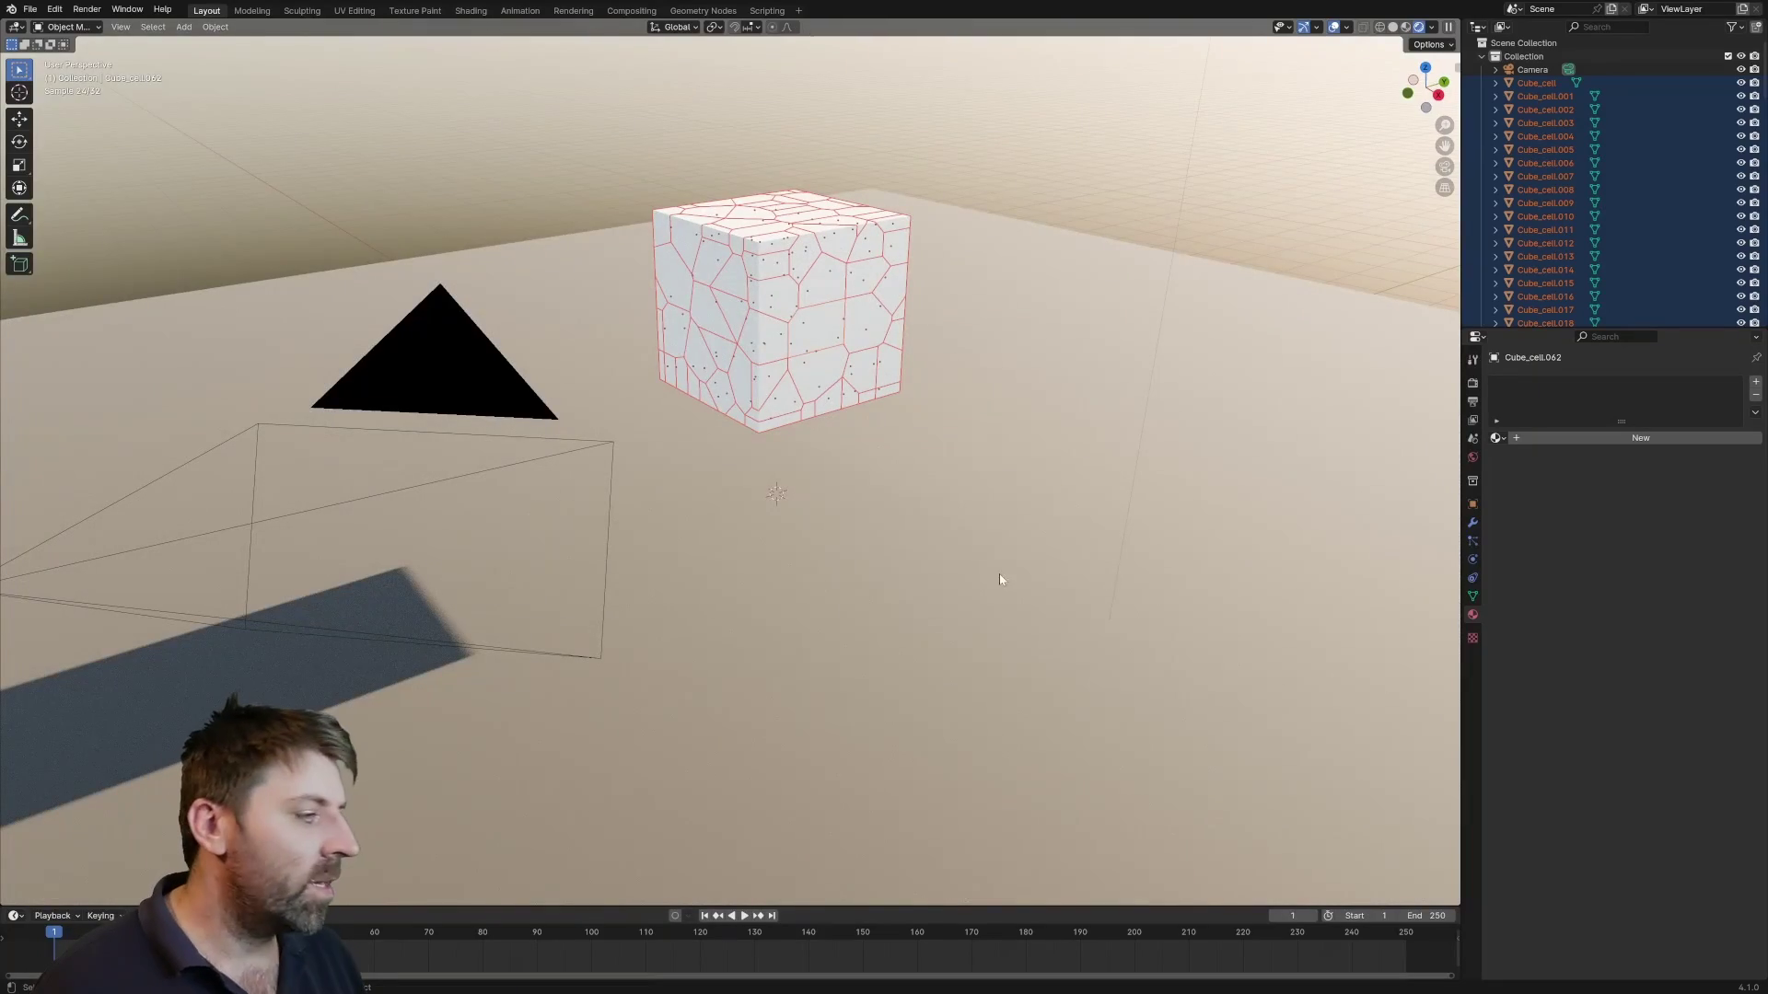
# Add a rigid body to a cell piece, make the plane Passive, and play the fall
pyautogui.click(1472, 547)
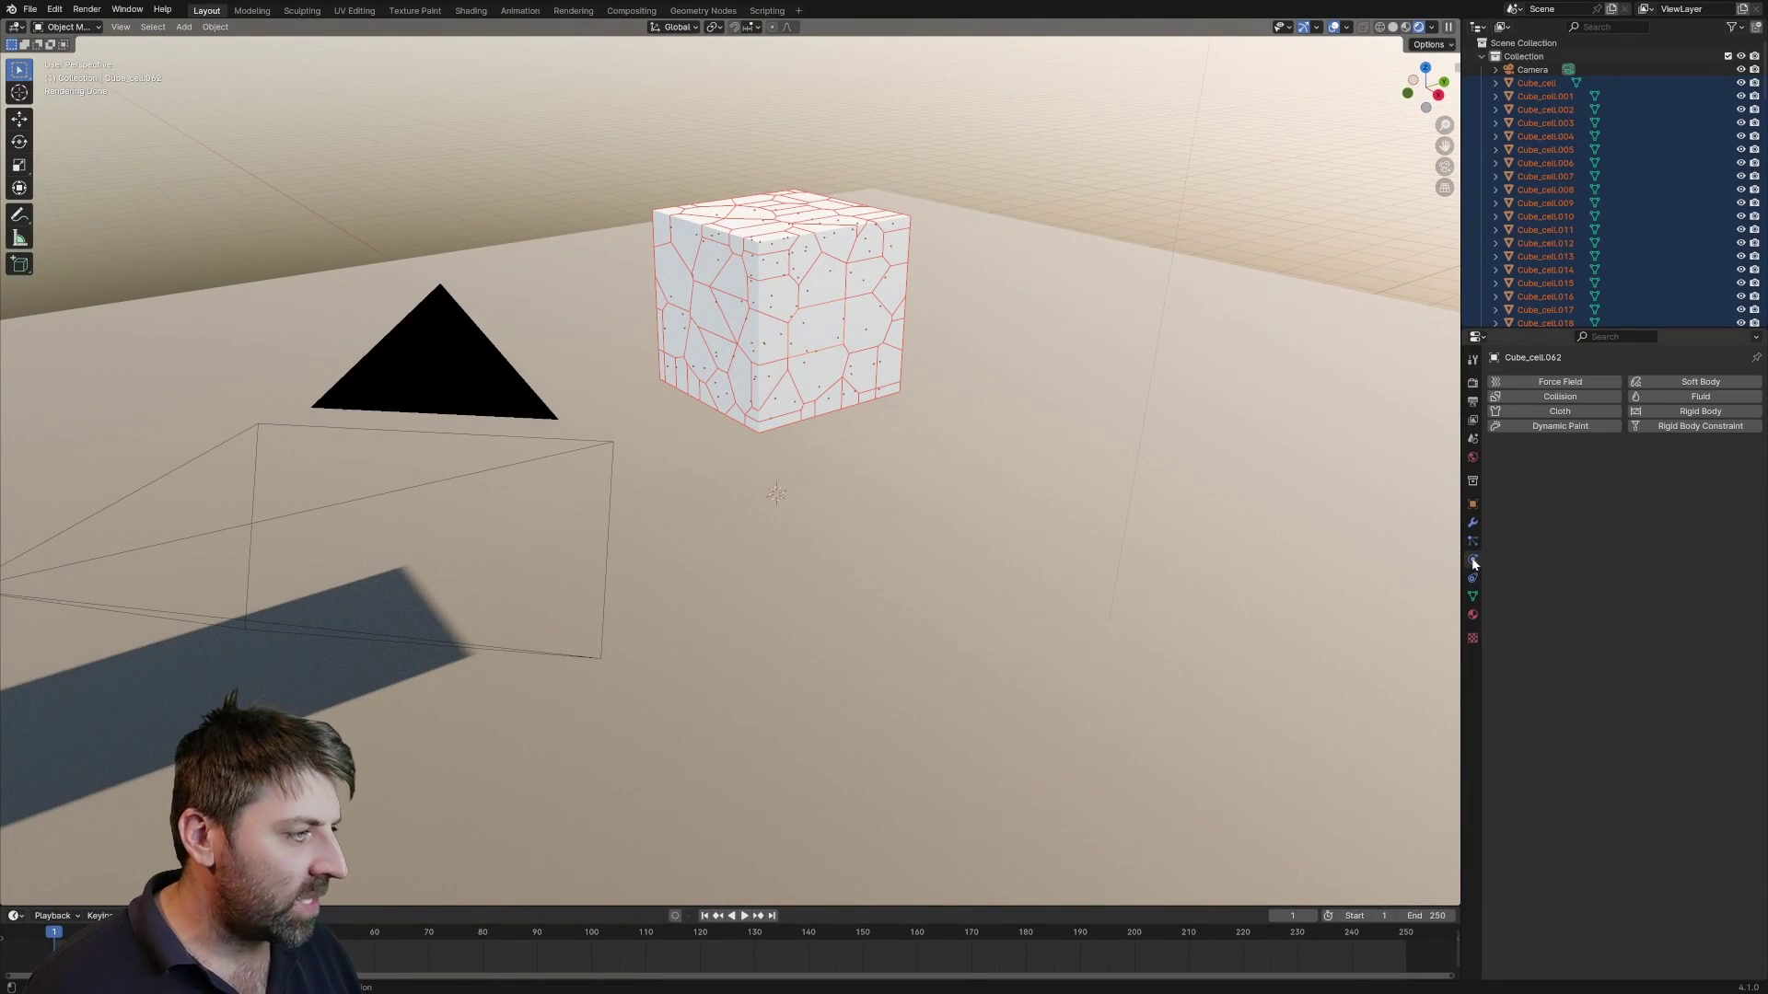
pyautogui.click(1658, 412)
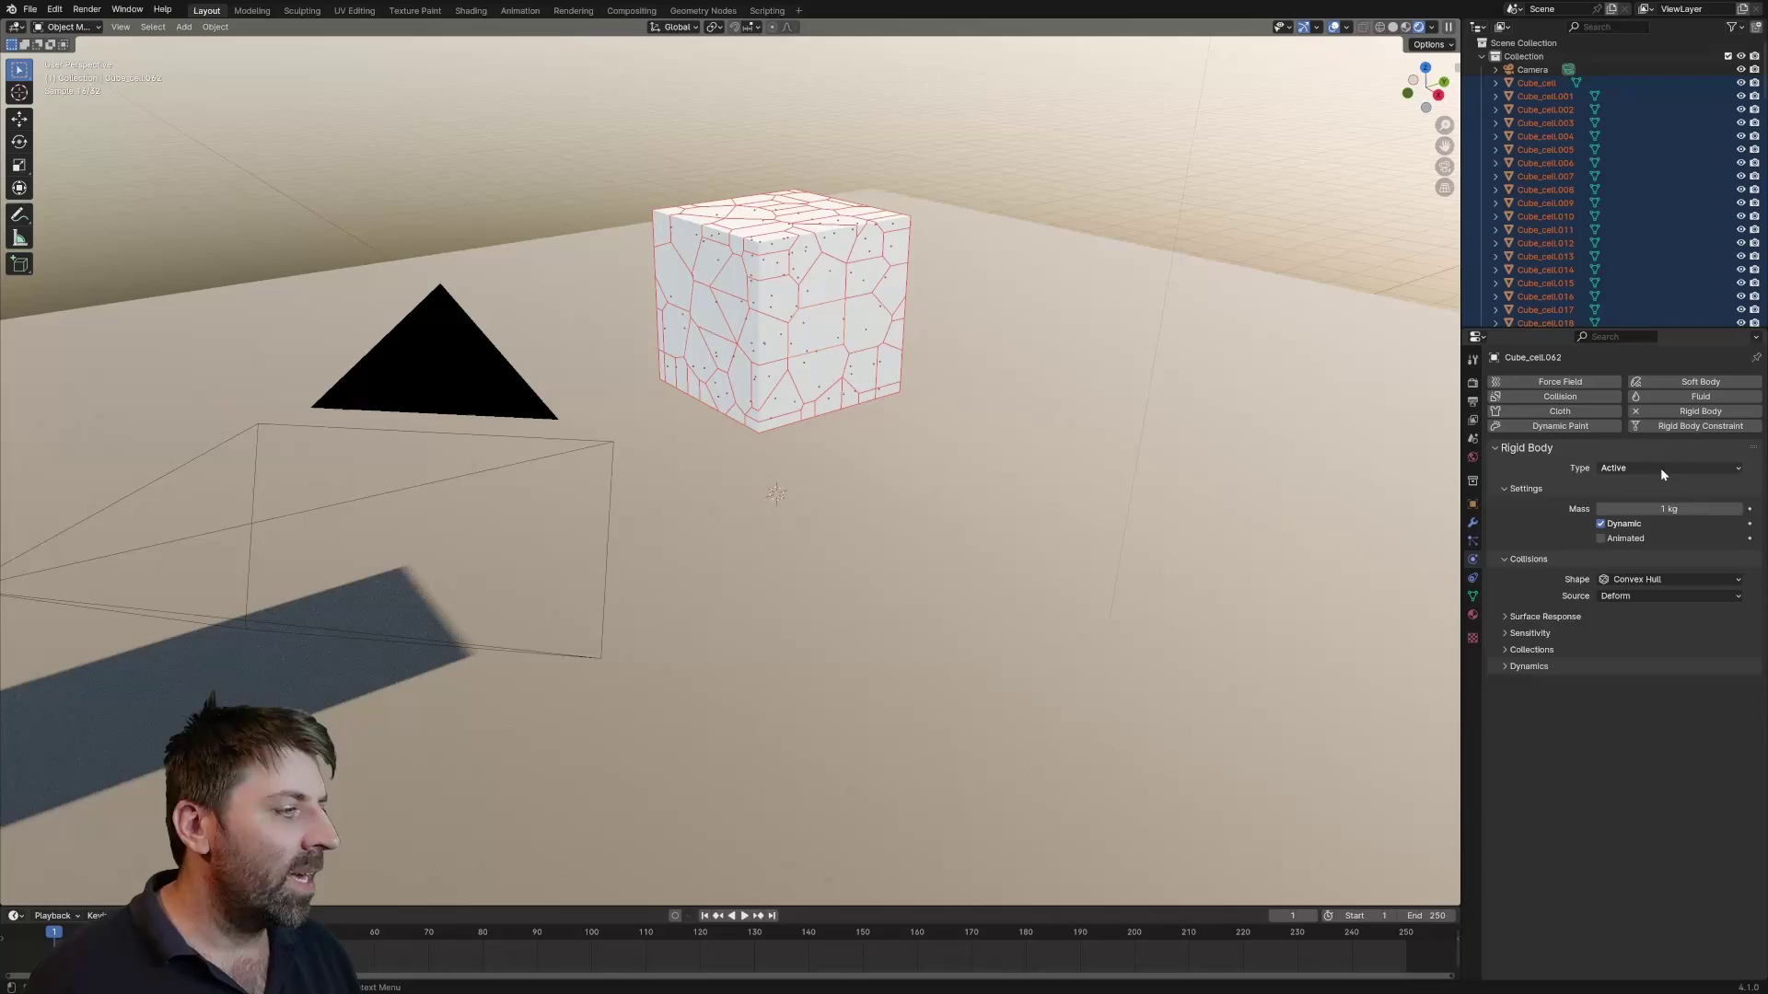
pyautogui.click(956, 553)
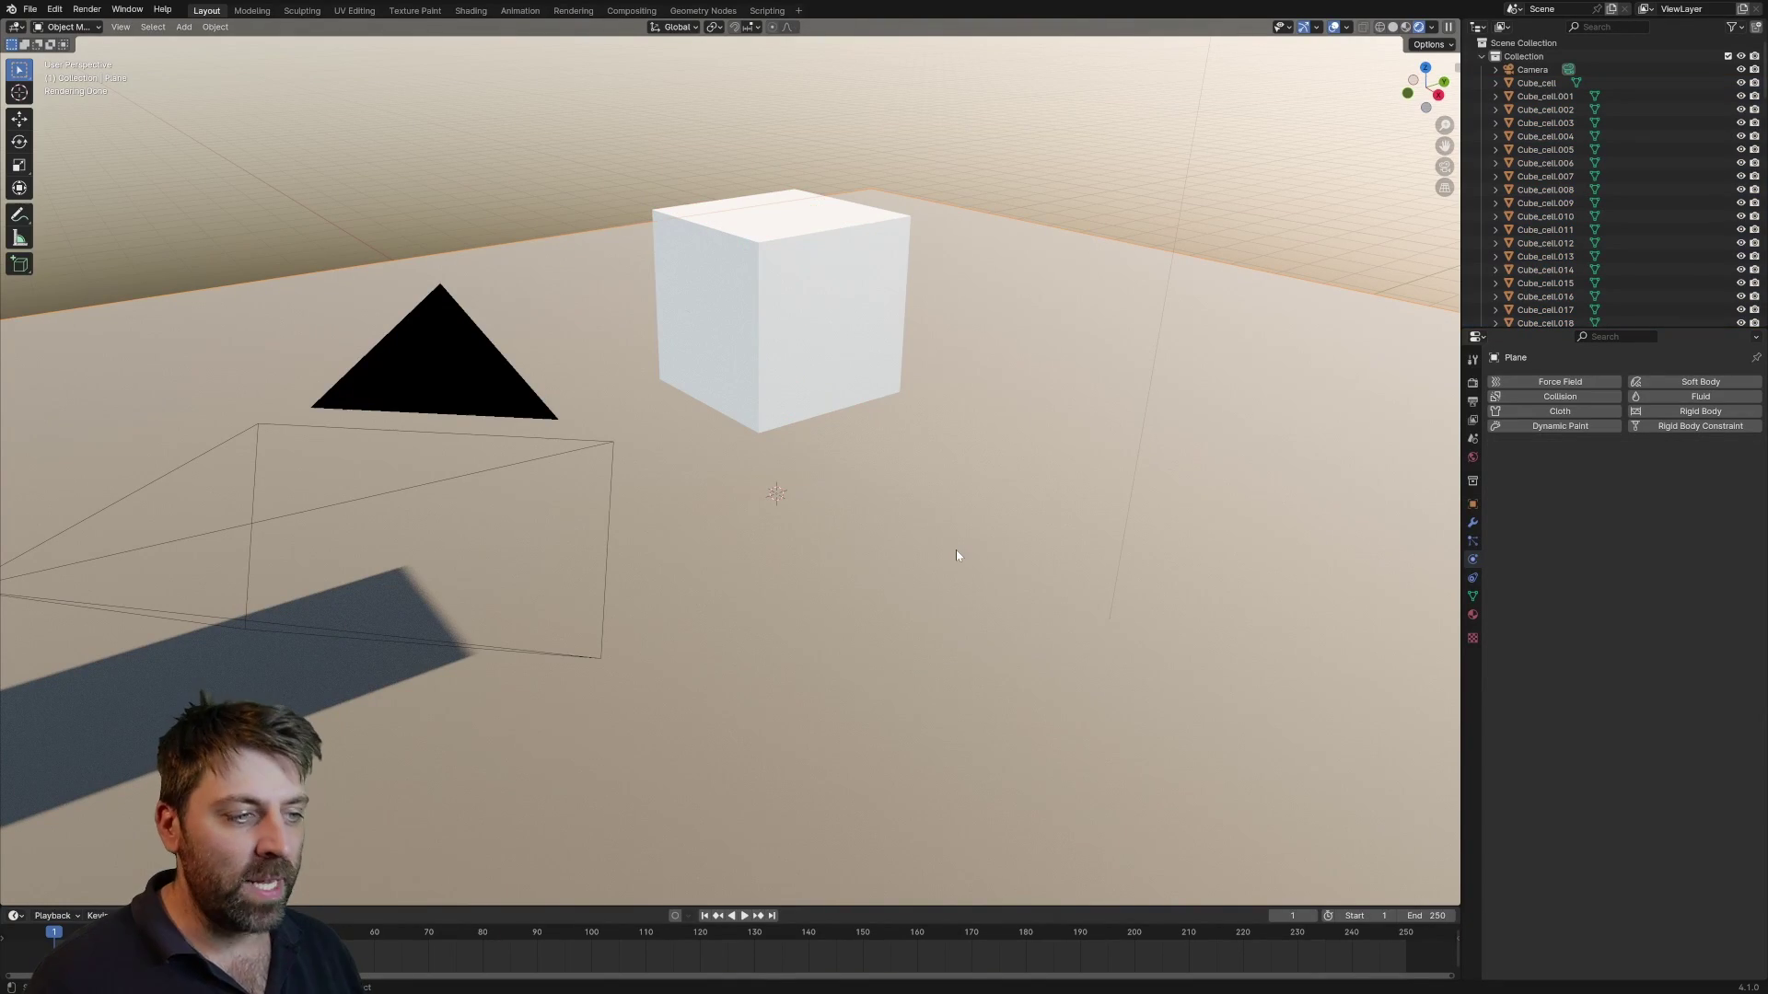
pyautogui.click(1703, 412)
pyautogui.click(1650, 469)
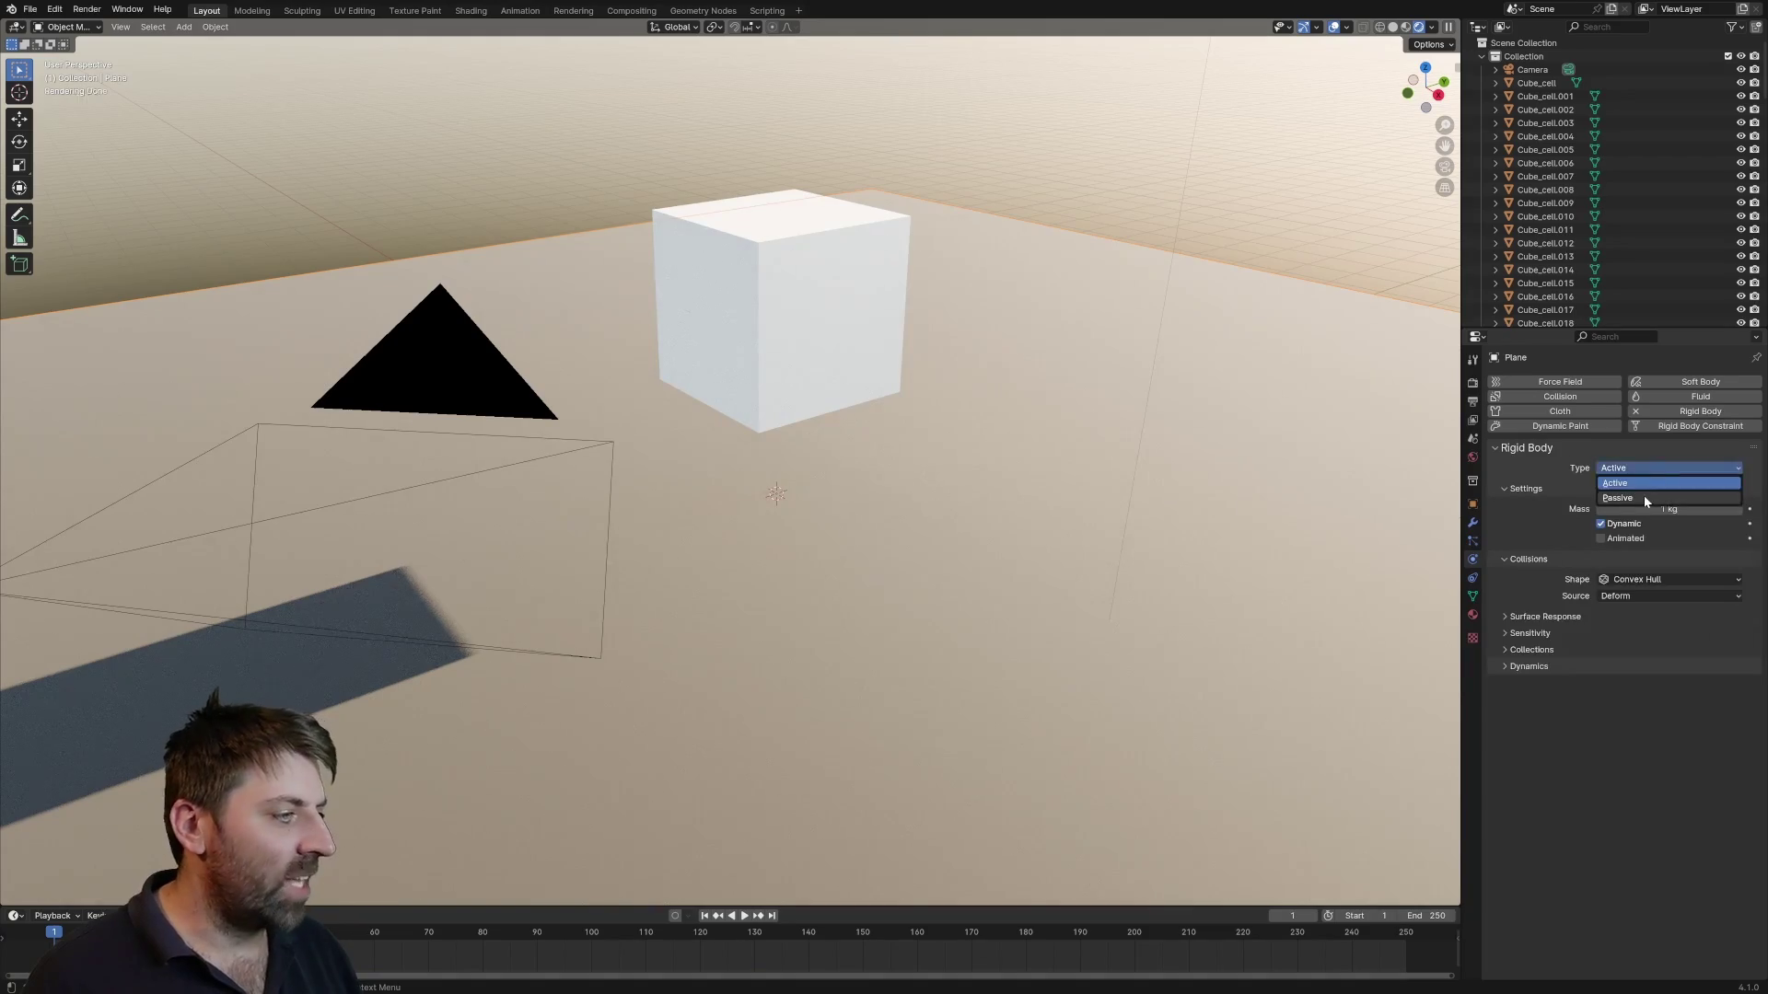
pyautogui.click(1644, 498)
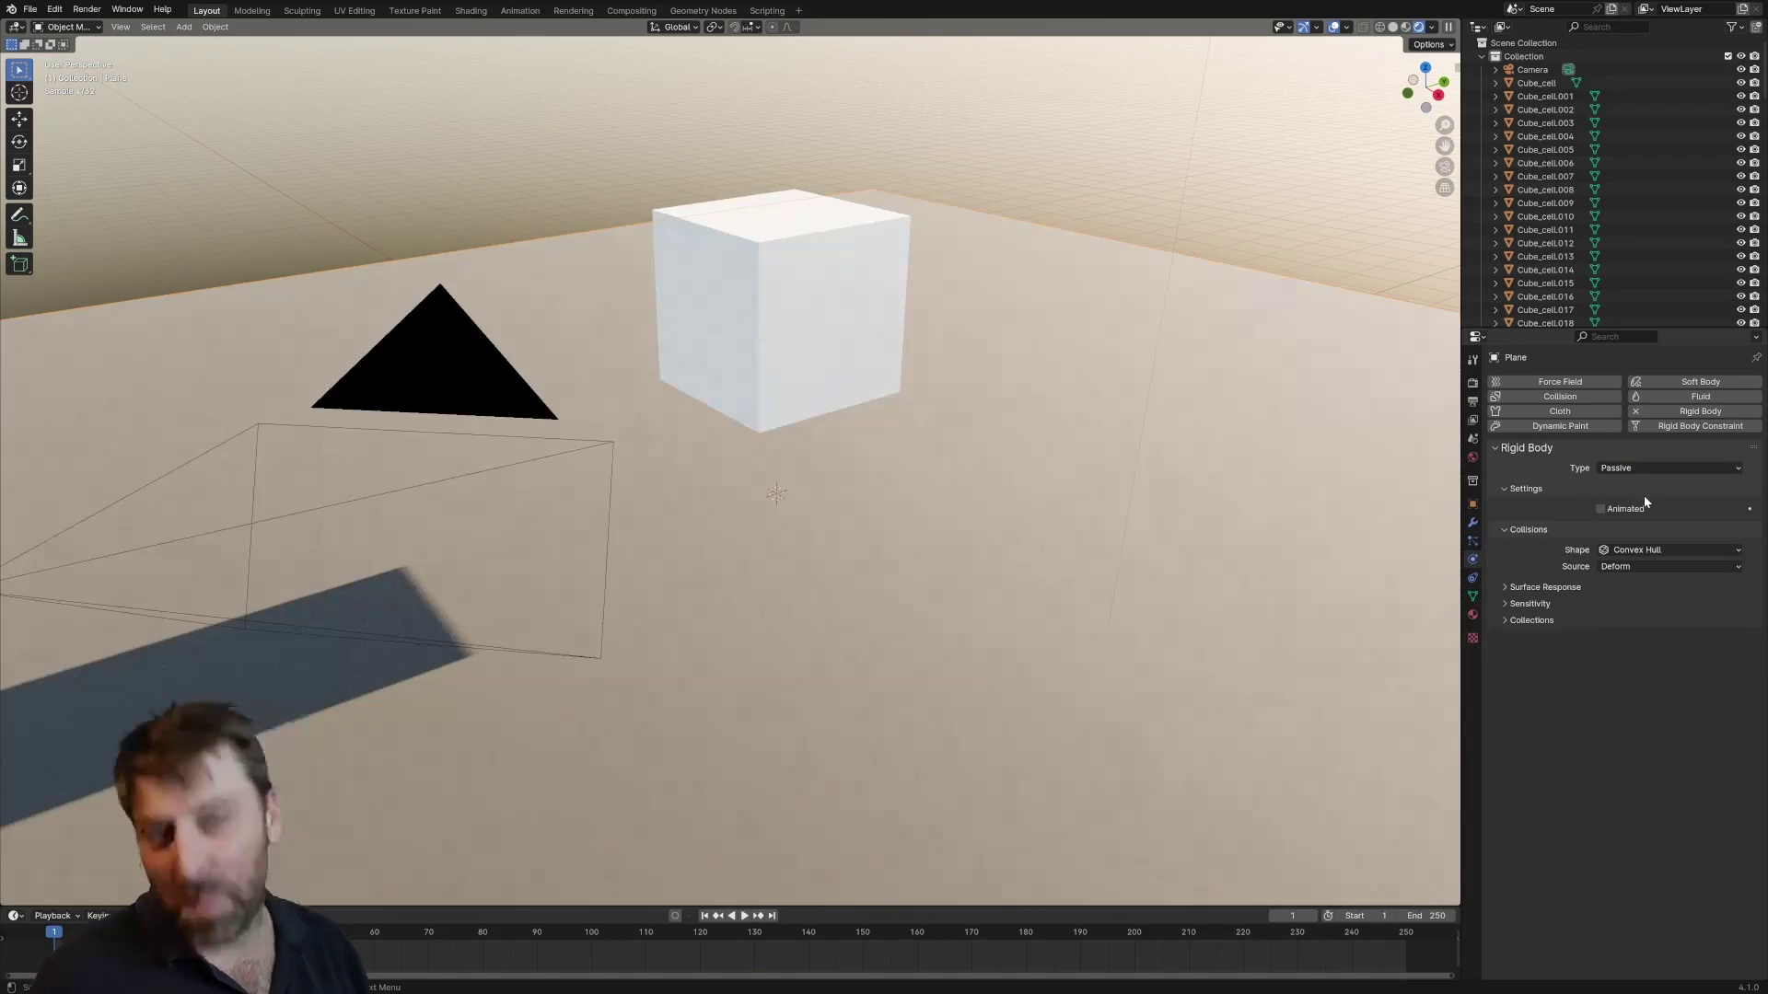
pyautogui.click(750, 916)
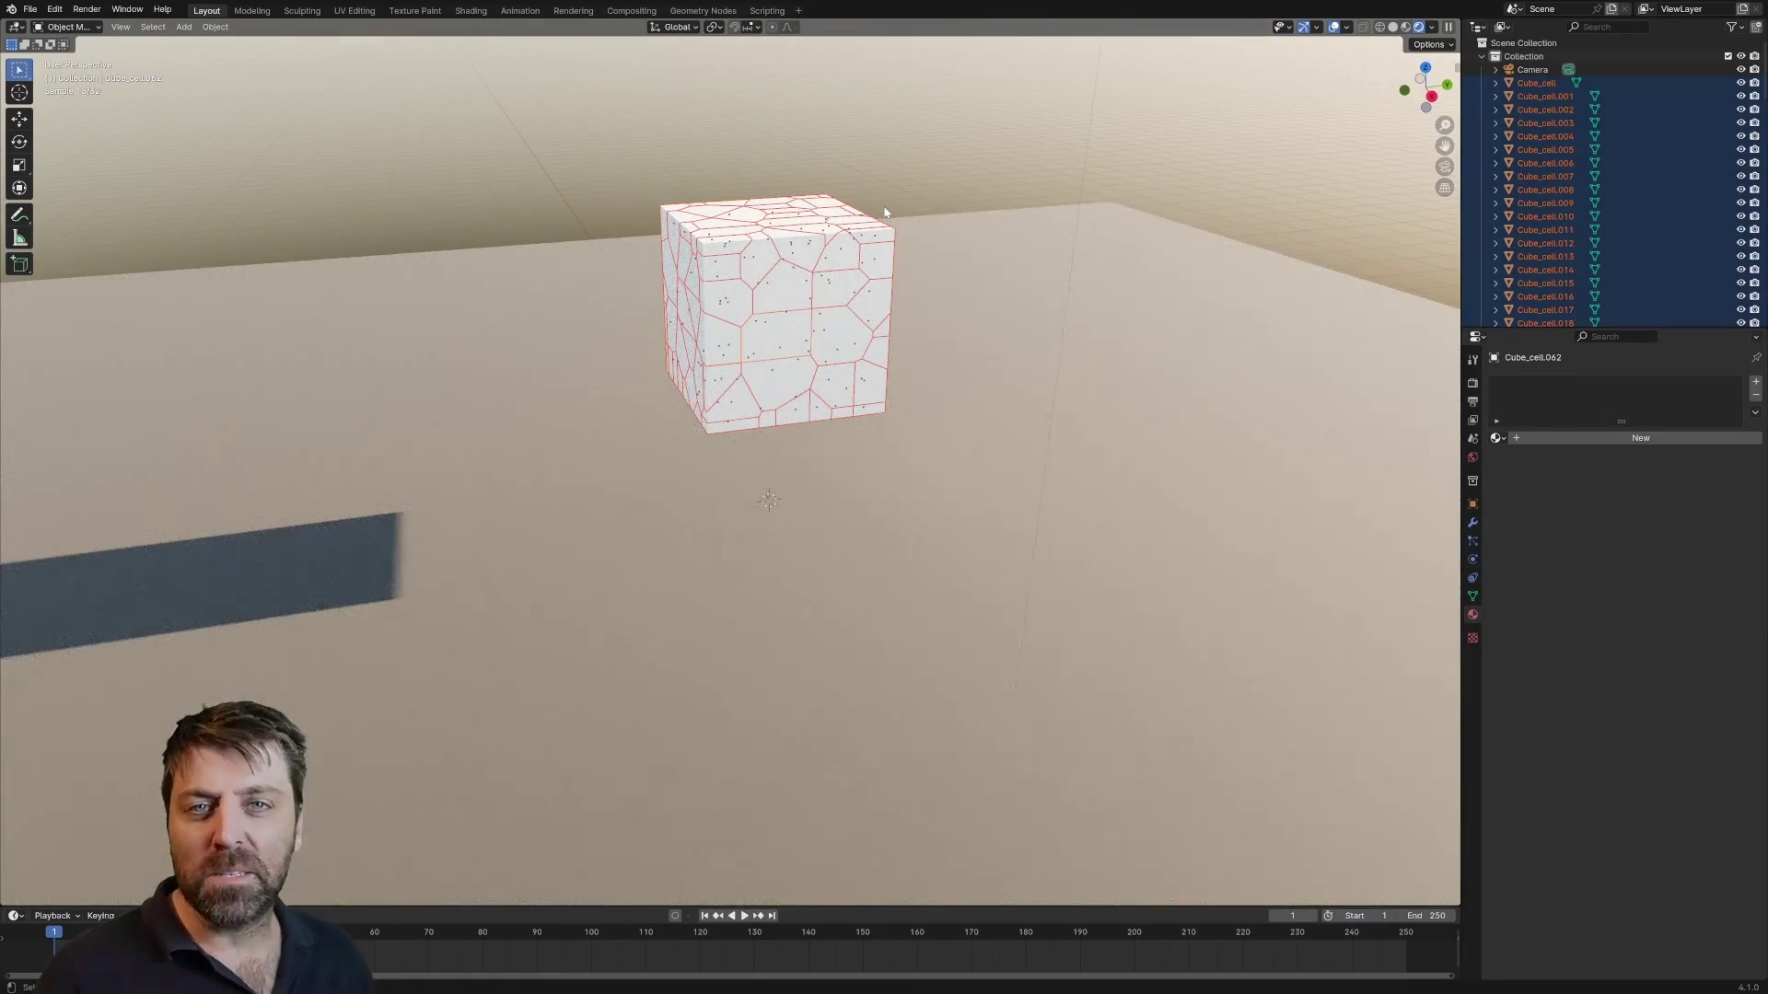
# Add active rigid bodies to all cells via F3, then play the collapse
pyautogui.press('F3')
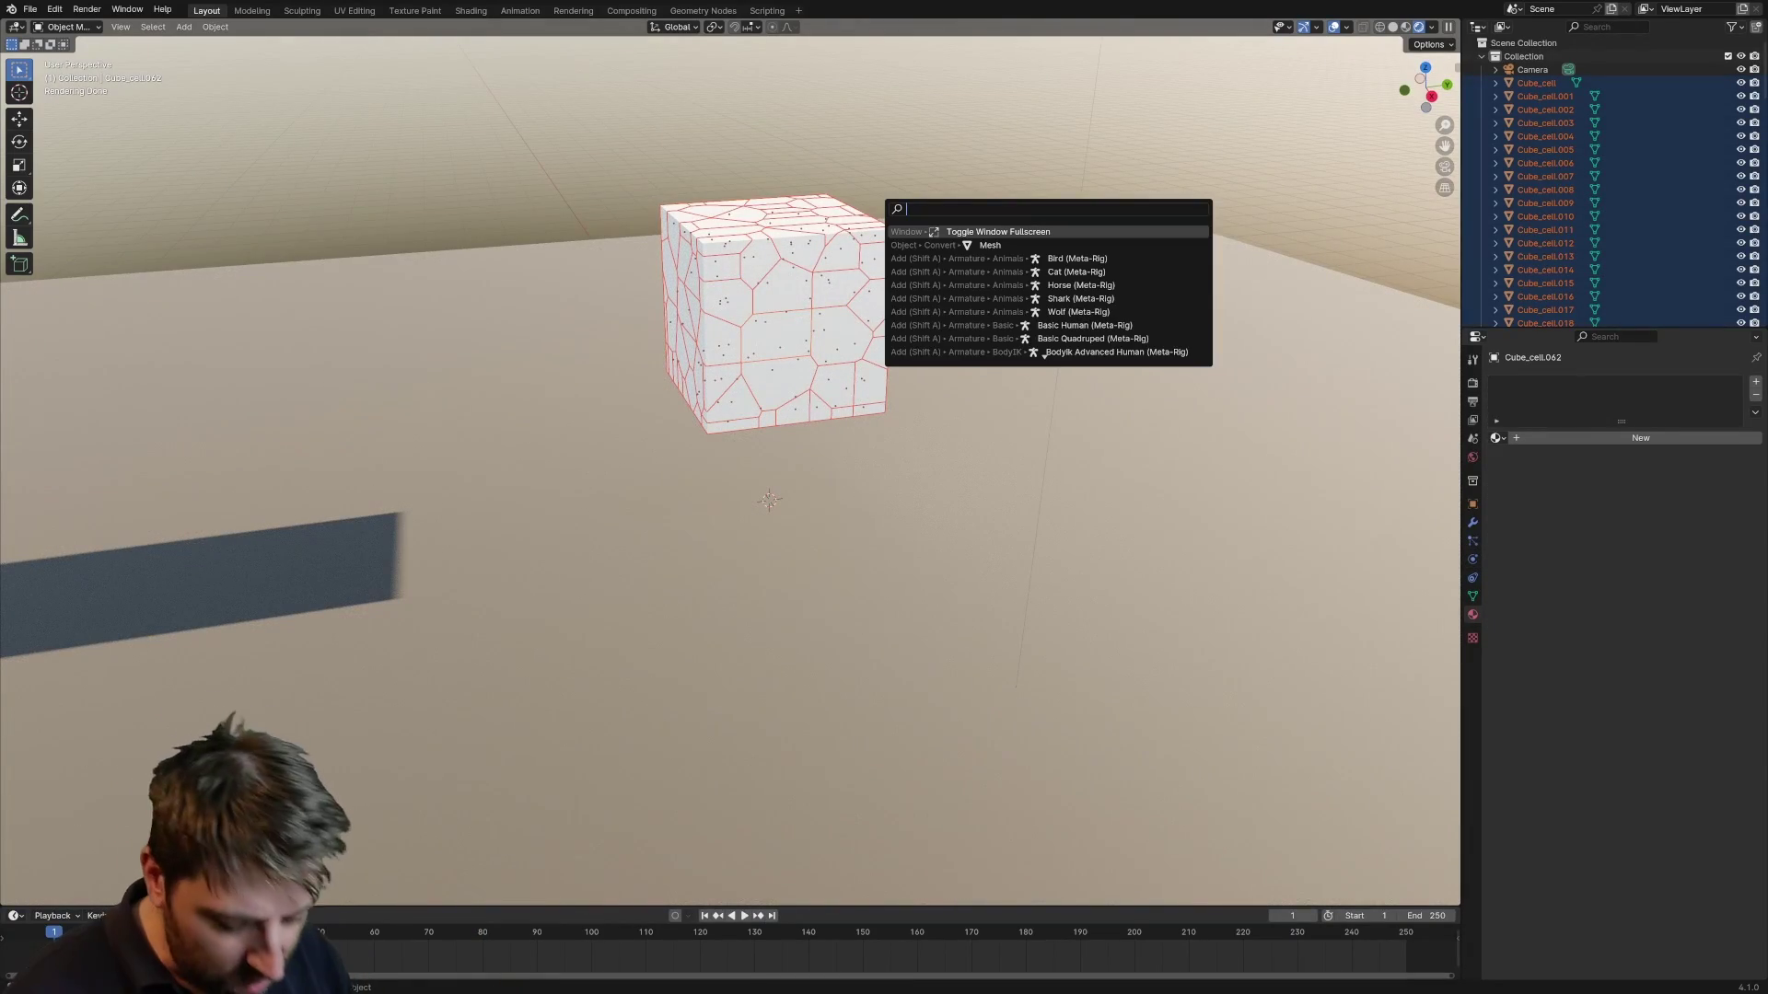
pyautogui.write('add')
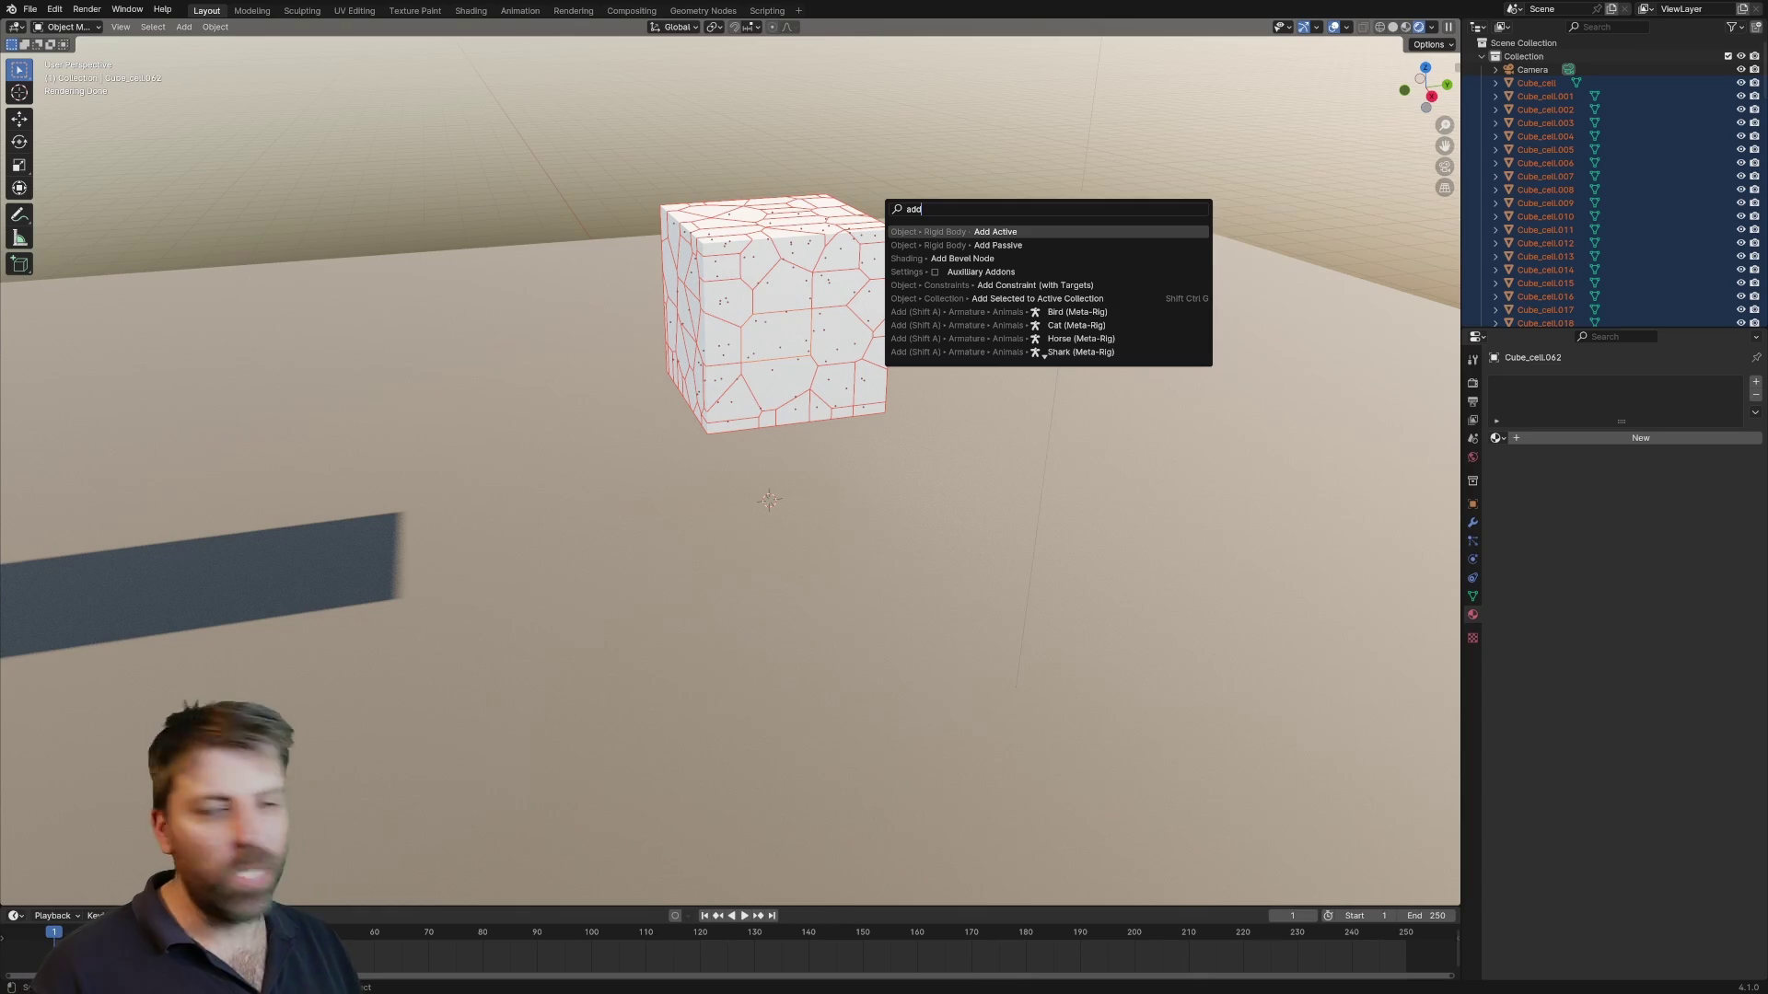
pyautogui.press('Return')
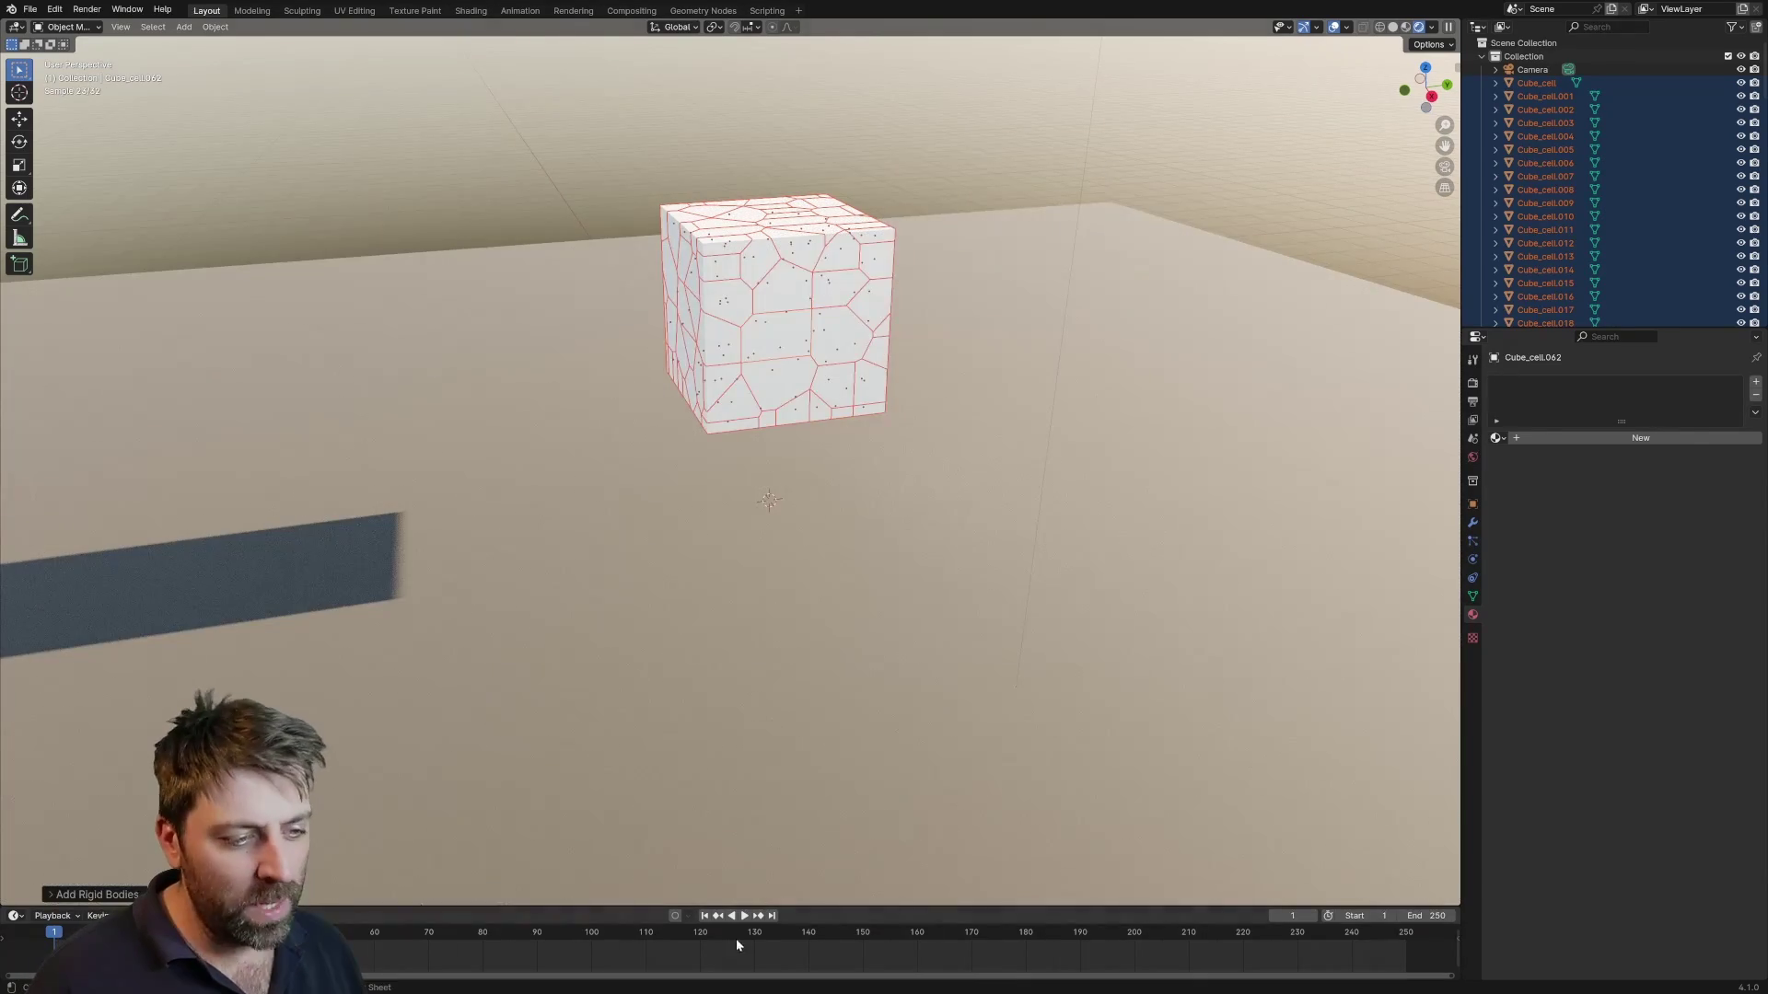
pyautogui.click(745, 897)
pyautogui.click(746, 918)
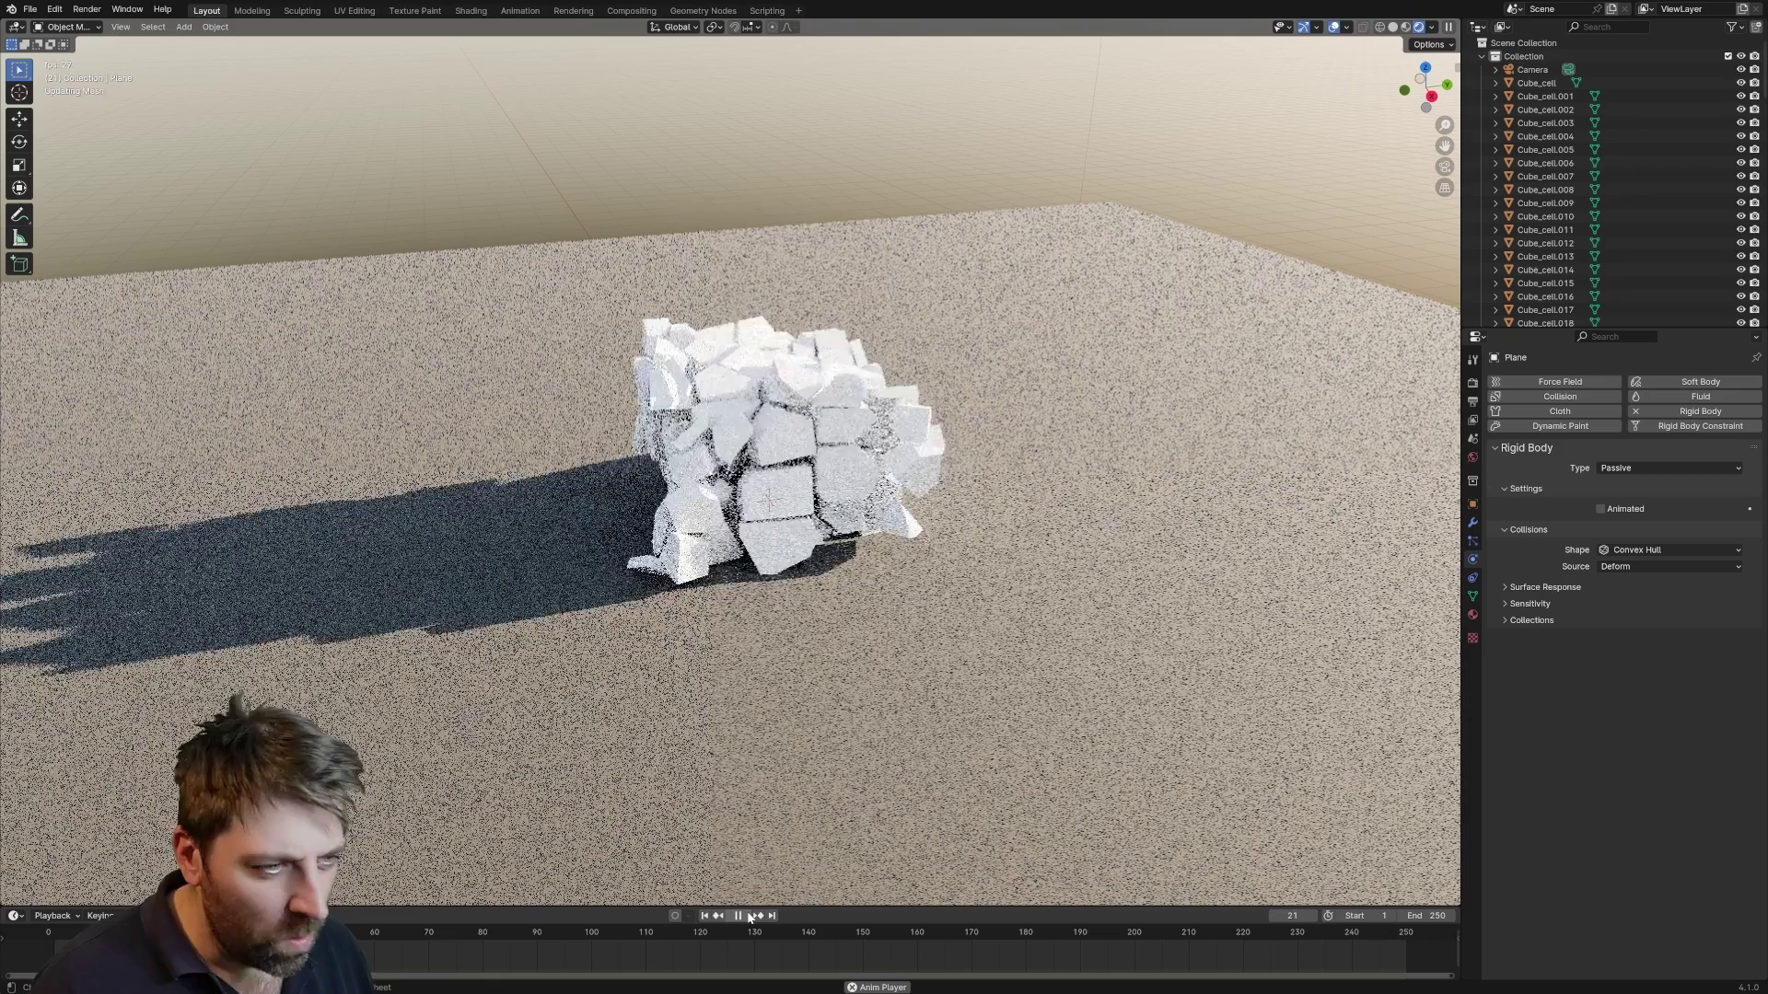